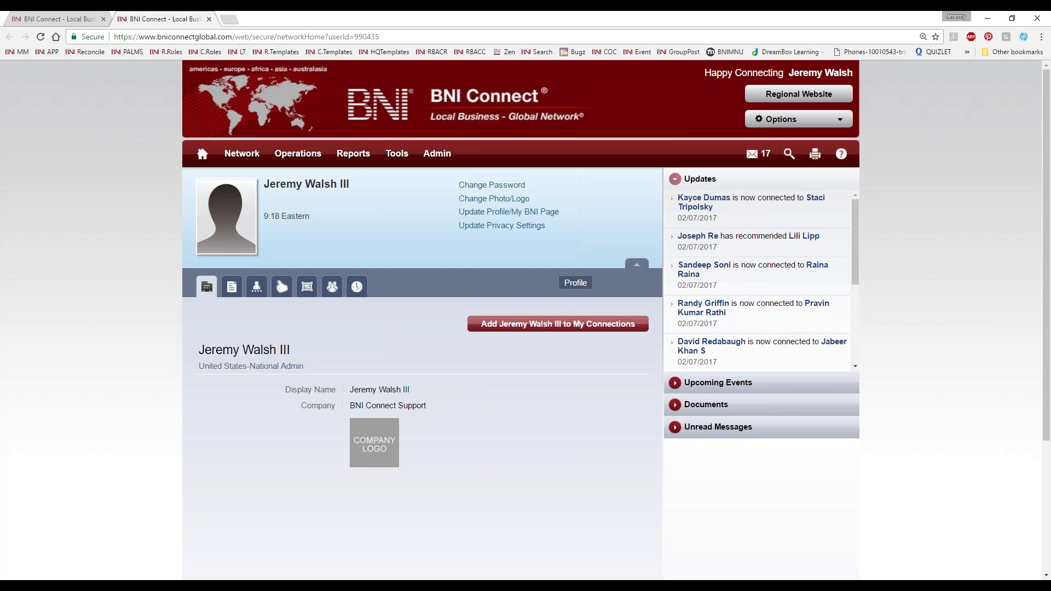
Close the browser tab with the searched member's profile and return to the BNI Connect home page
{"action": "left_click", "coordinate": [209, 19]}
{"action": "scroll", "coordinate": [104, 418], "scroll_direction": "up", "scroll_amount": 2}
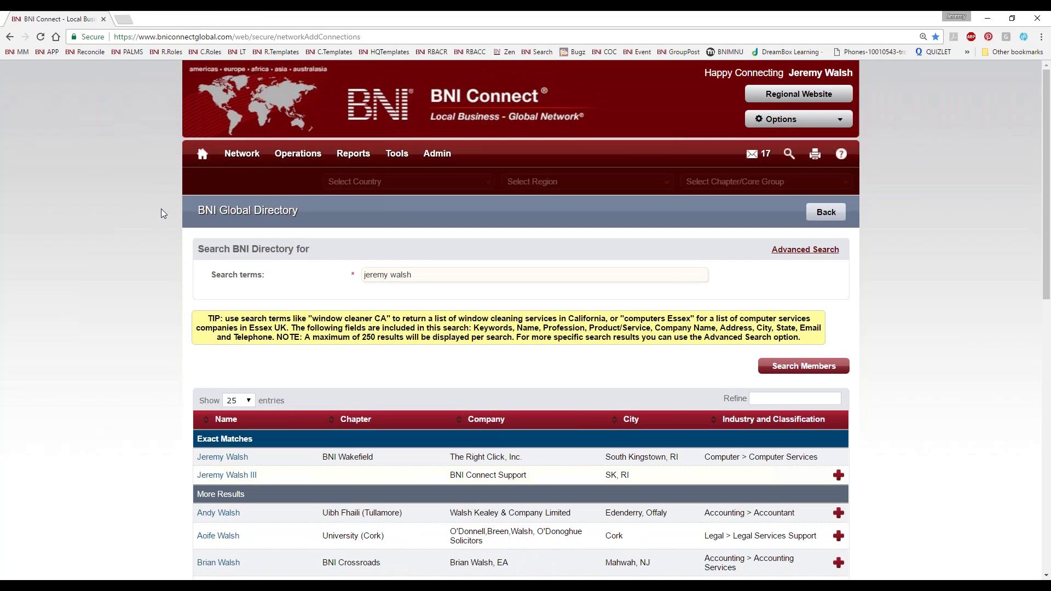
{"action": "left_click", "coordinate": [201, 155]}
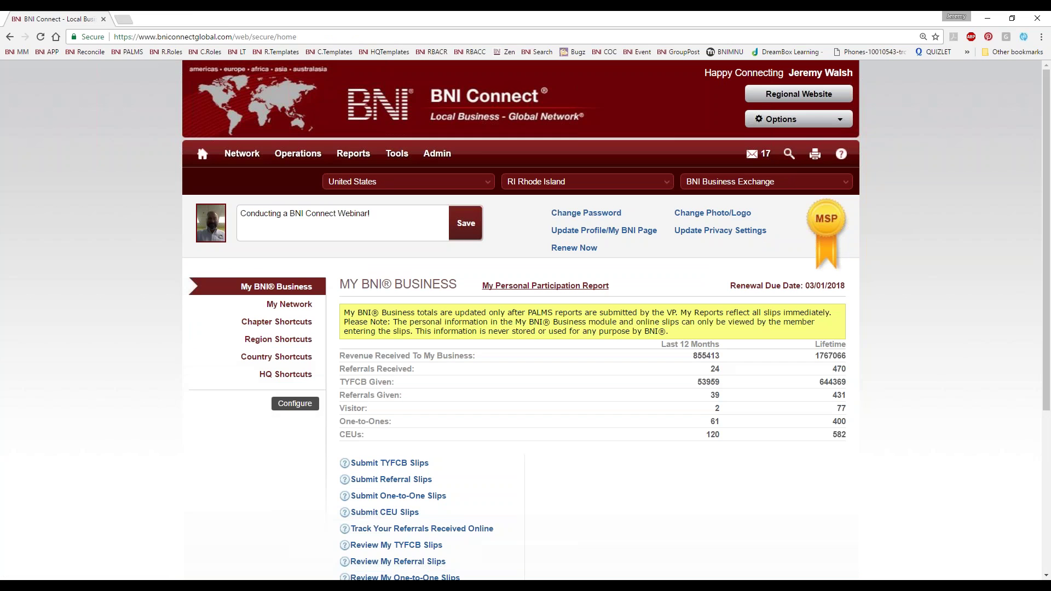
Look over the My BNI Business shortcuts on the home page, and open Update Profile/My BNI Page
{"action": "scroll", "coordinate": [755, 525], "scroll_direction": "down", "scroll_amount": 4}
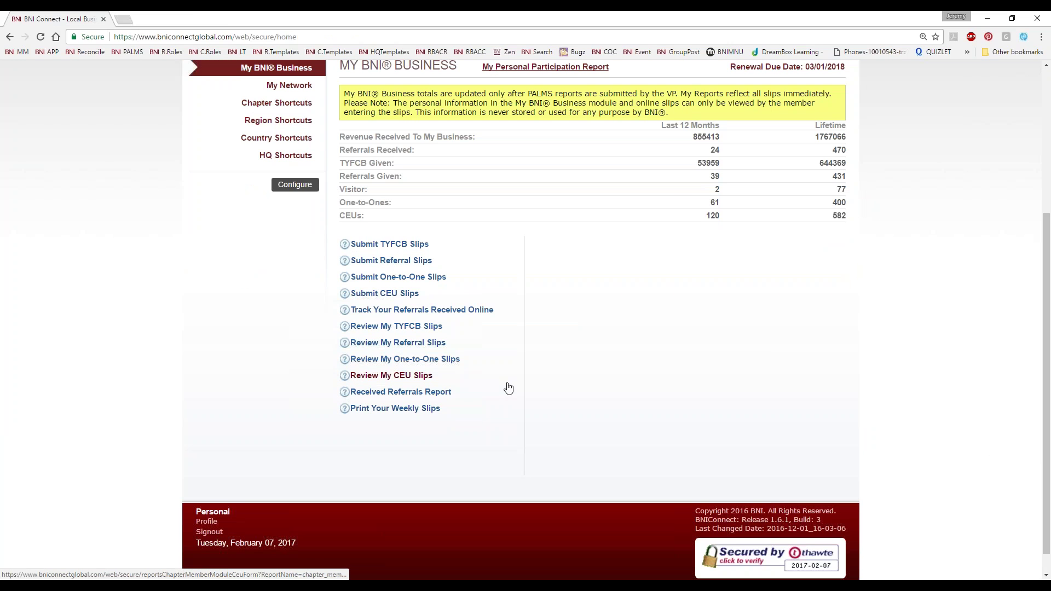
{"action": "scroll", "coordinate": [508, 386], "scroll_direction": "up", "scroll_amount": 1}
{"action": "scroll", "coordinate": [508, 386], "scroll_direction": "up", "scroll_amount": 3}
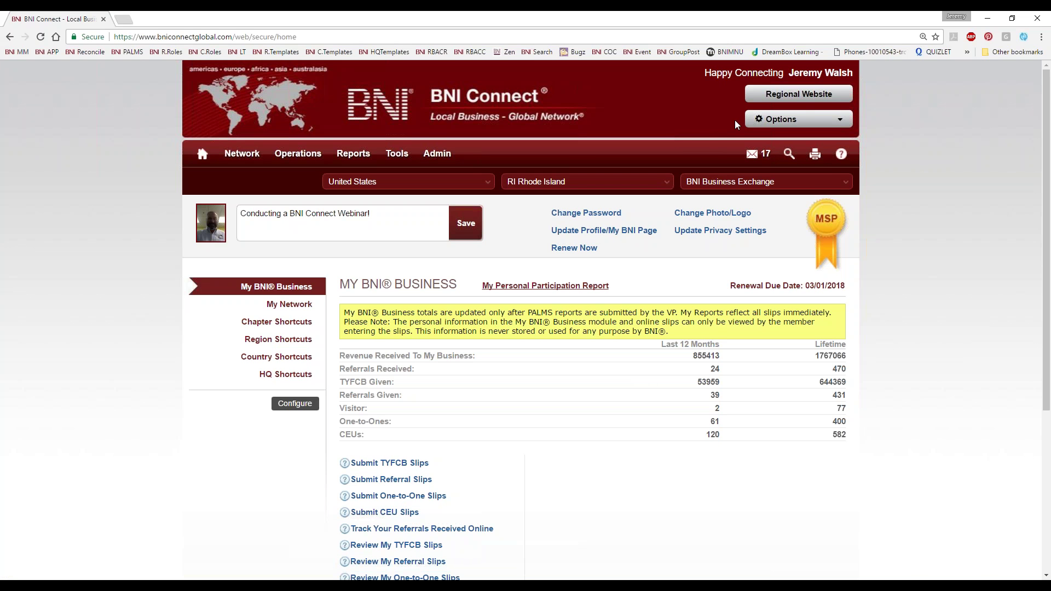
{"action": "left_click", "coordinate": [793, 122]}
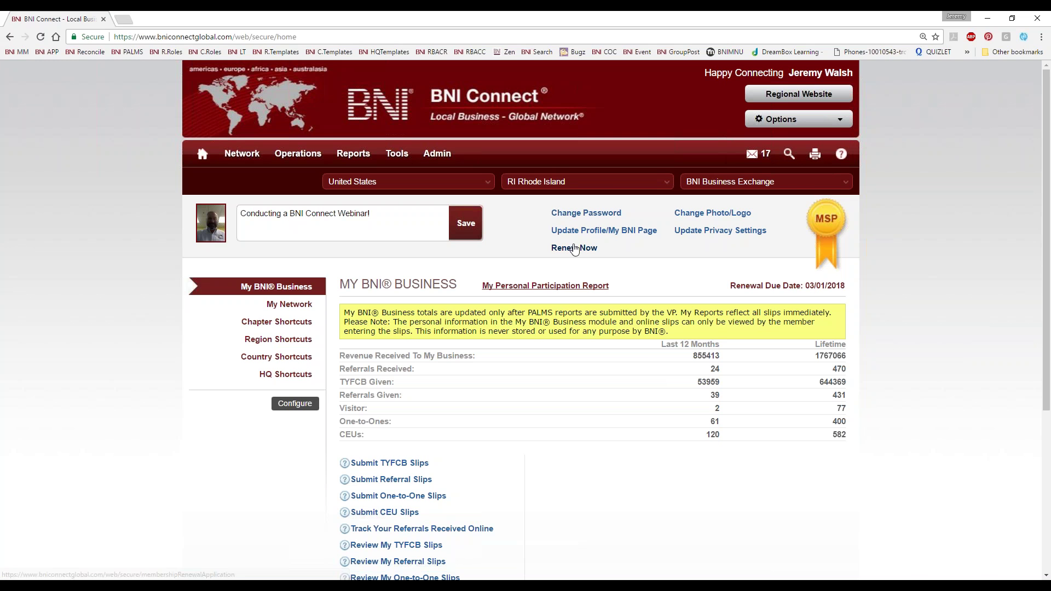
{"action": "mouse_move", "coordinate": [796, 125]}
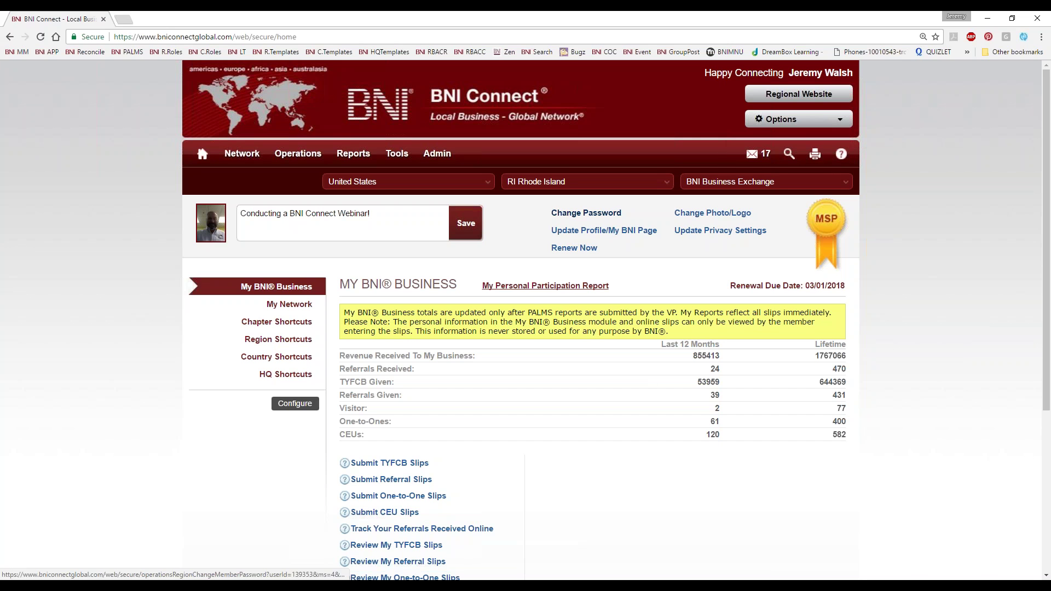
{"action": "left_click", "coordinate": [602, 230]}
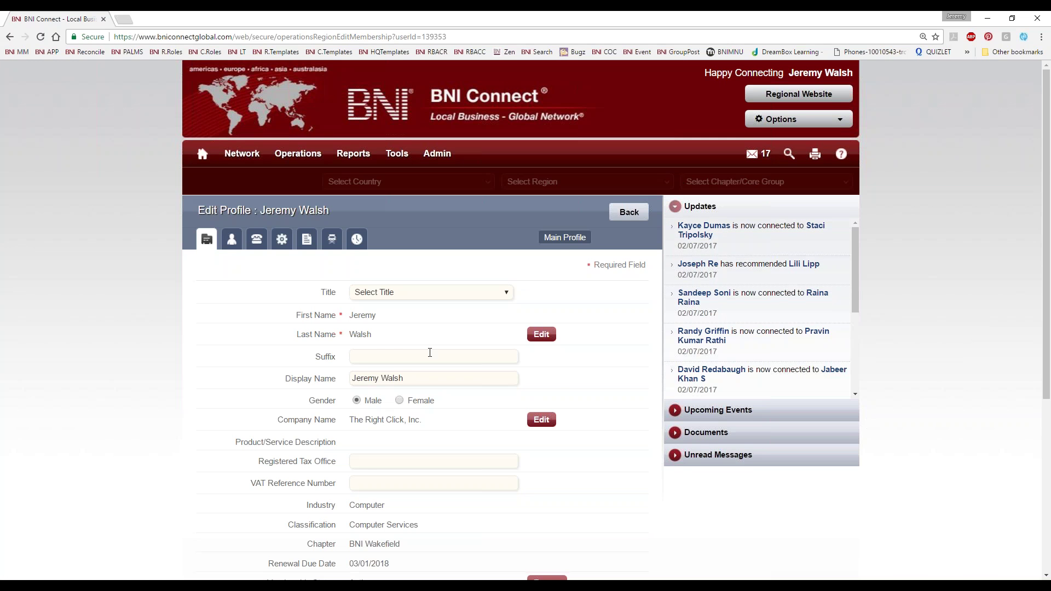
Look over the Main Profile fields from the title down to the business description and keywords
{"action": "scroll", "coordinate": [429, 352], "scroll_direction": "down", "scroll_amount": 5}
{"action": "scroll", "coordinate": [432, 399], "scroll_direction": "up", "scroll_amount": 3}
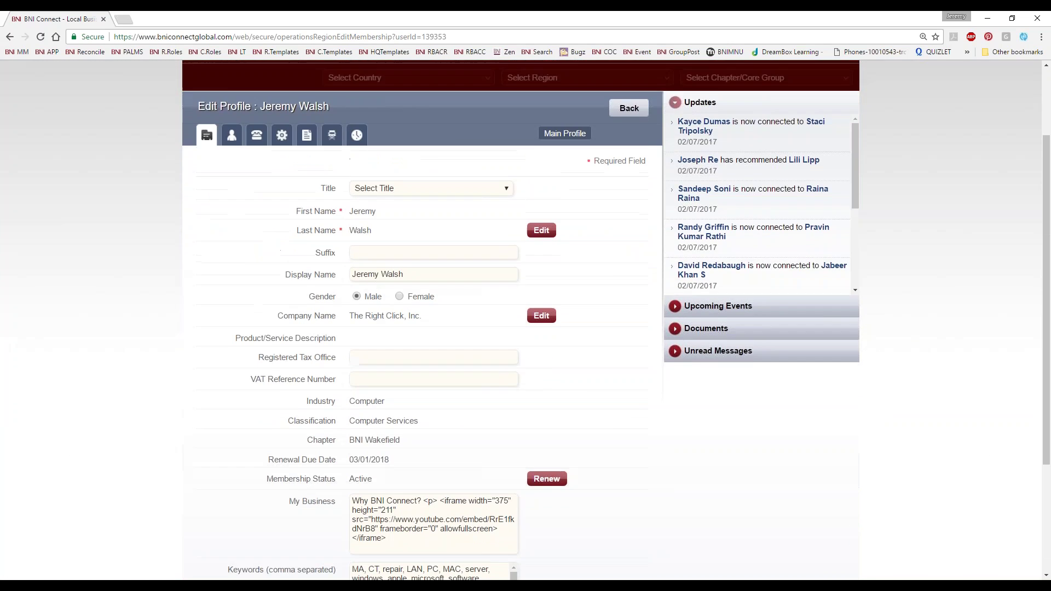
{"action": "scroll", "coordinate": [277, 279], "scroll_direction": "up", "scroll_amount": 2}
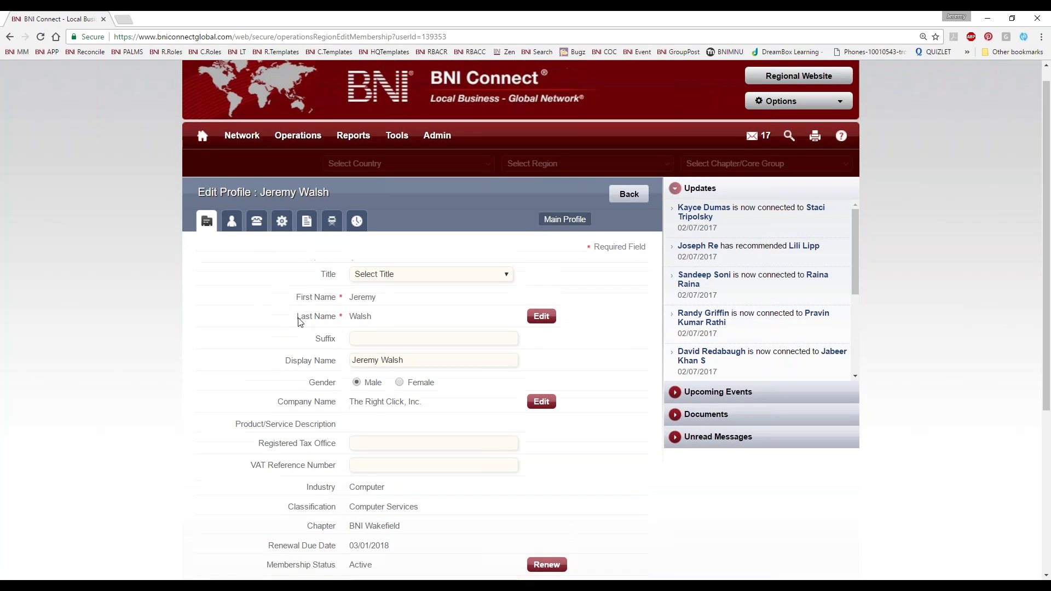
{"action": "scroll", "coordinate": [300, 321], "scroll_direction": "up", "scroll_amount": 1}
{"action": "scroll", "coordinate": [307, 328], "scroll_direction": "down", "scroll_amount": 3}
{"action": "scroll", "coordinate": [328, 329], "scroll_direction": "up", "scroll_amount": 3}
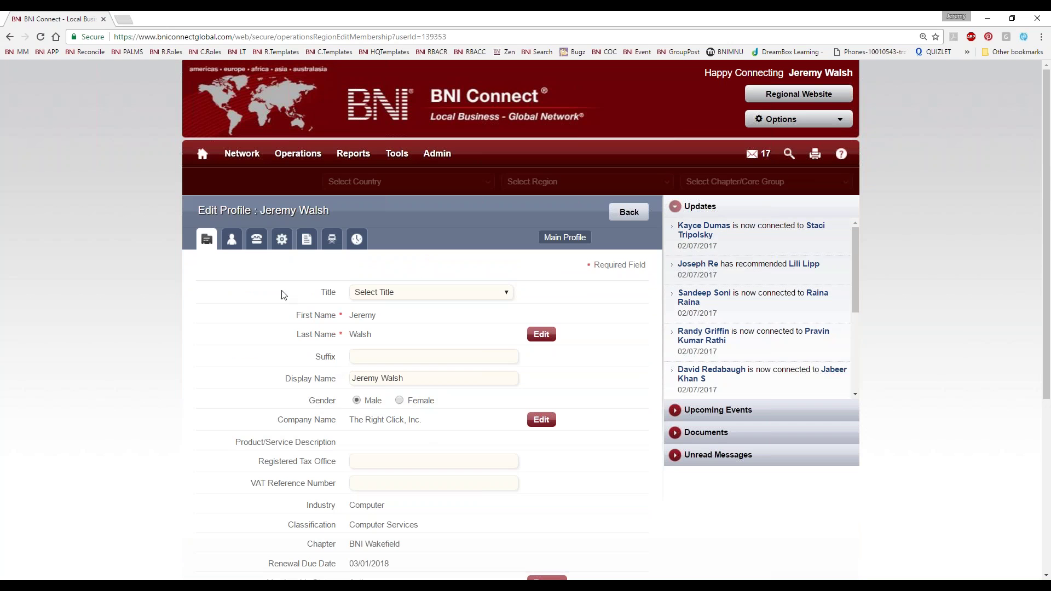
View the User Profile, Contact Details, Account Settings, Bio, Director Profile and Training History sections, and return to Main Profile
{"action": "left_click", "coordinate": [232, 244]}
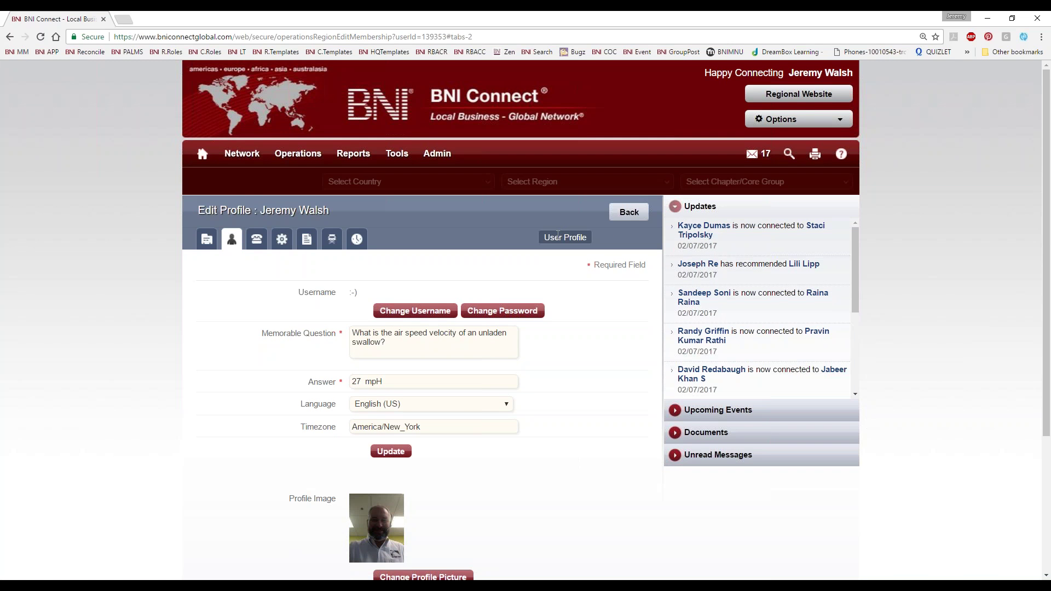
{"action": "left_click", "coordinate": [255, 248]}
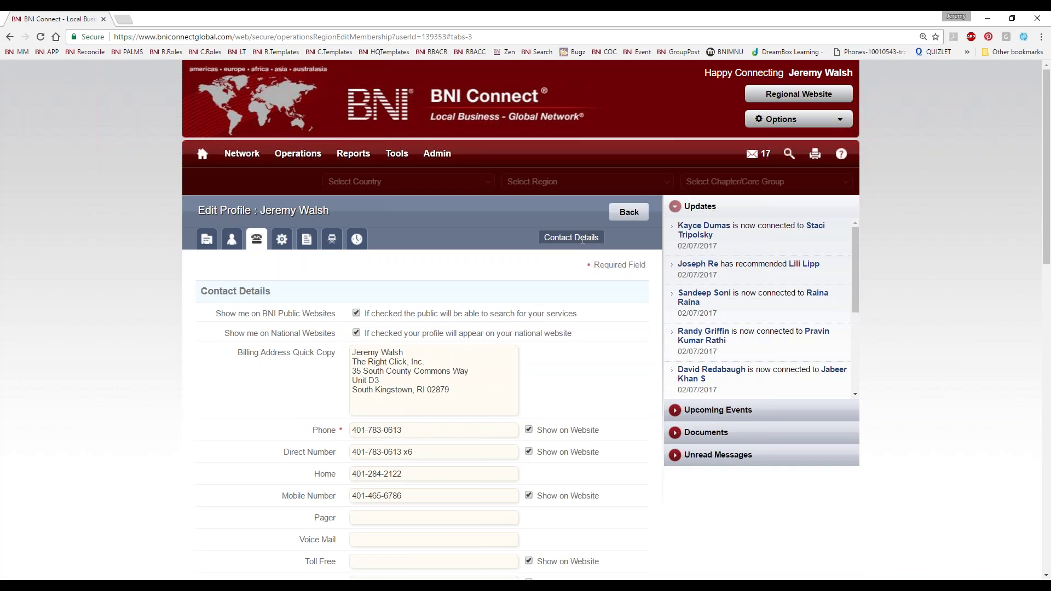
{"action": "left_click", "coordinate": [284, 243]}
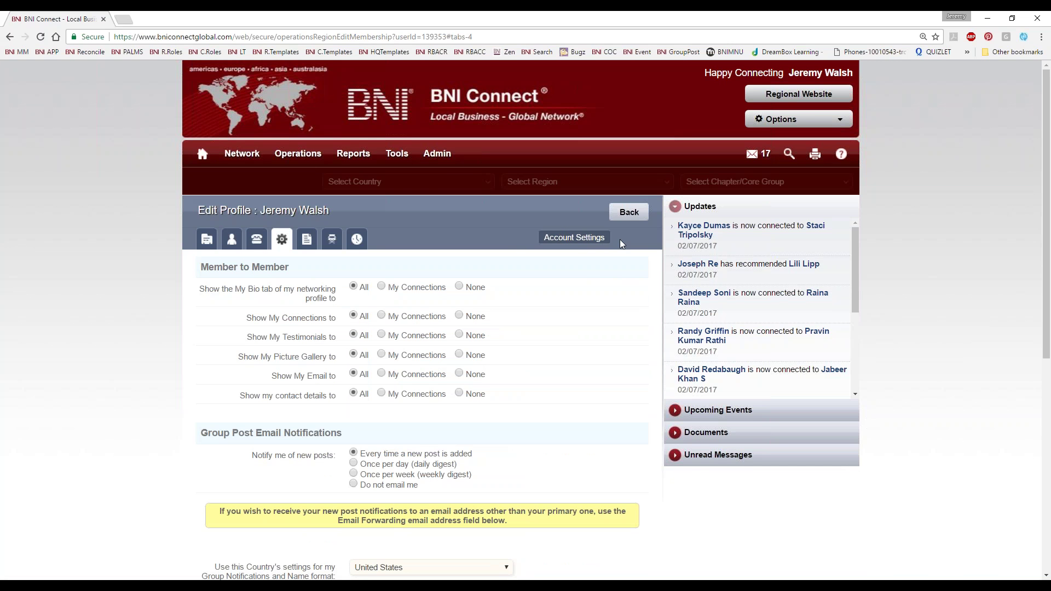
{"action": "left_click", "coordinate": [305, 242]}
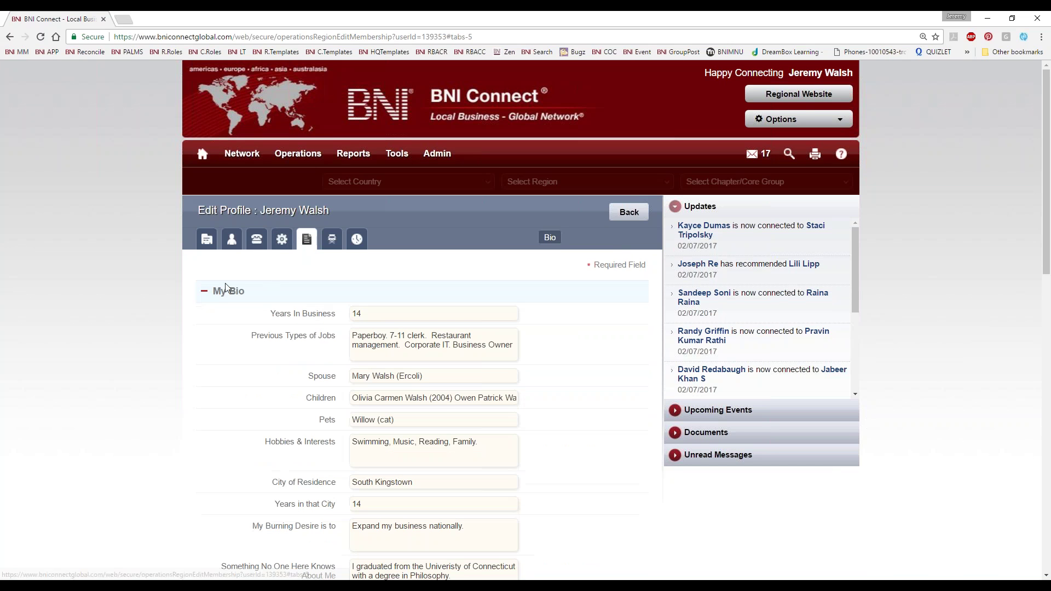
{"action": "left_click", "coordinate": [330, 244]}
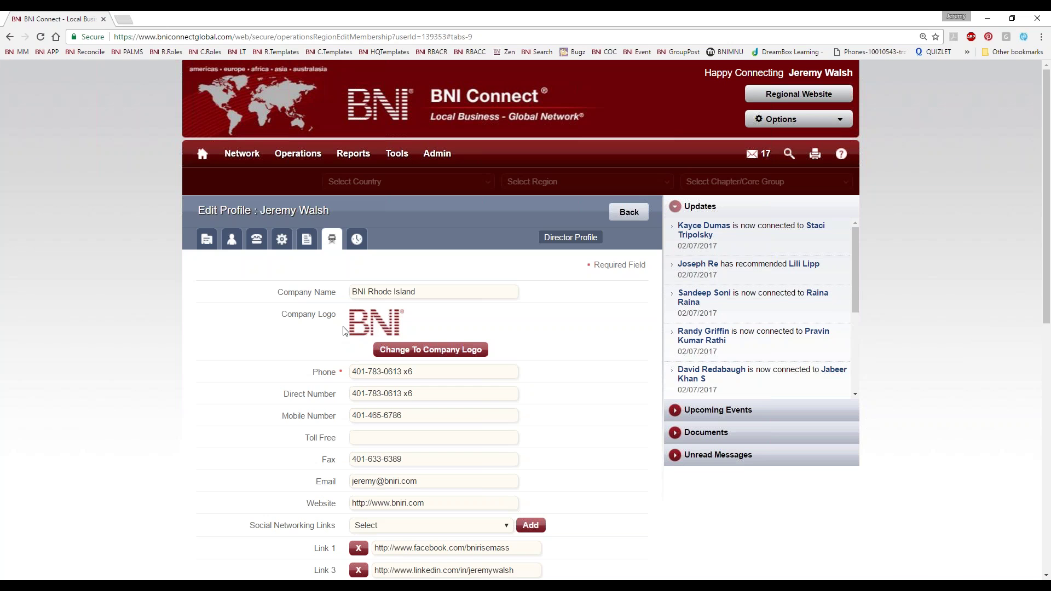
{"action": "left_click", "coordinate": [356, 239]}
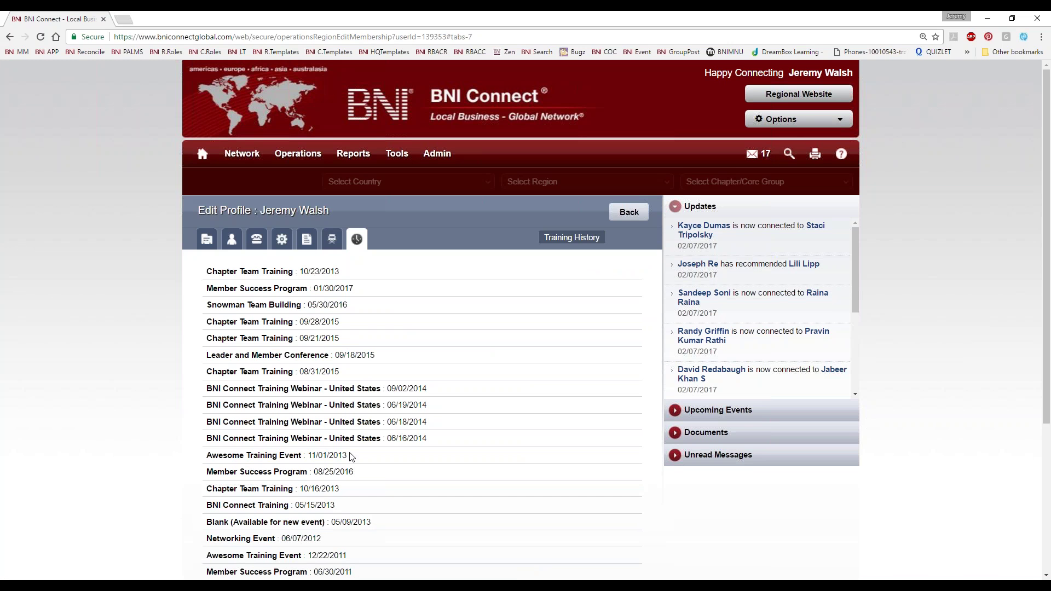
{"action": "left_click", "coordinate": [207, 239]}
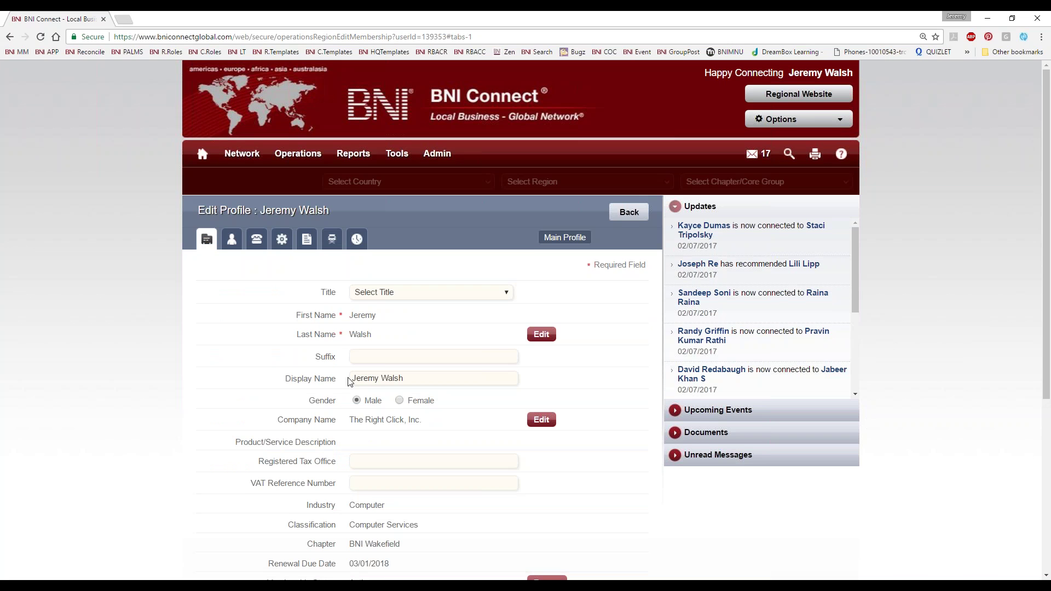
Examine the Company Name, Registered Tax Office and VAT Reference Number fields in the Main Profile
{"action": "scroll", "coordinate": [108, 239], "scroll_direction": "down", "scroll_amount": 2}
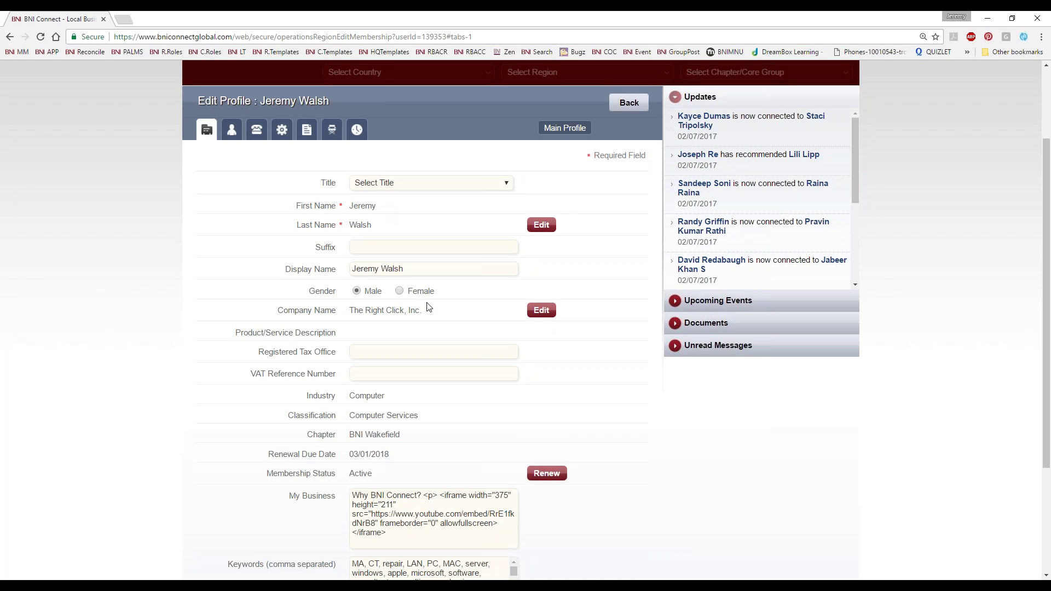
{"action": "left_click_drag", "start_coordinate": [428, 310], "coordinate": [349, 316]}
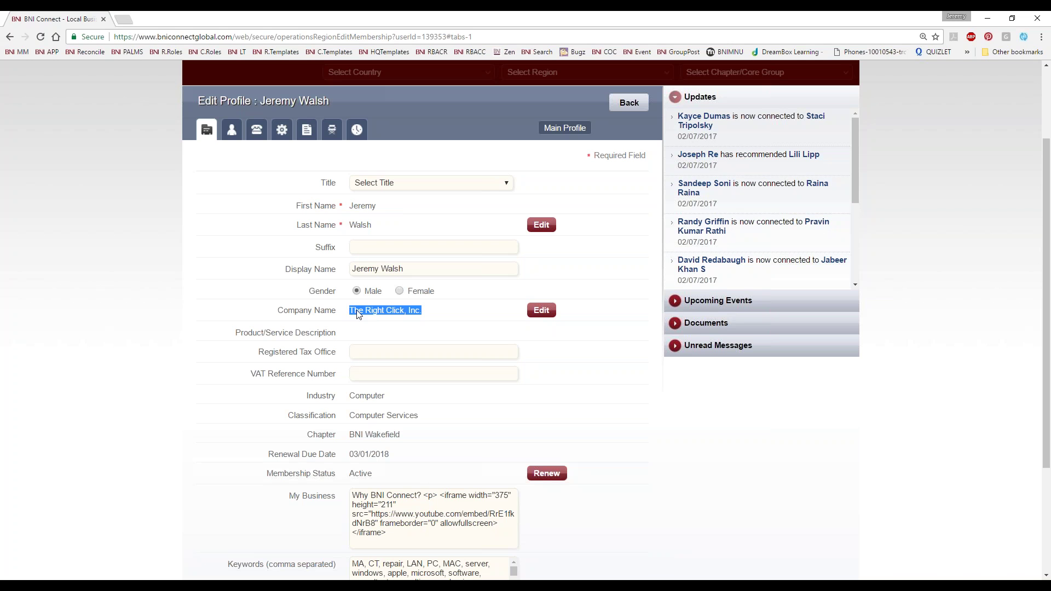
{"action": "left_click", "coordinate": [434, 312]}
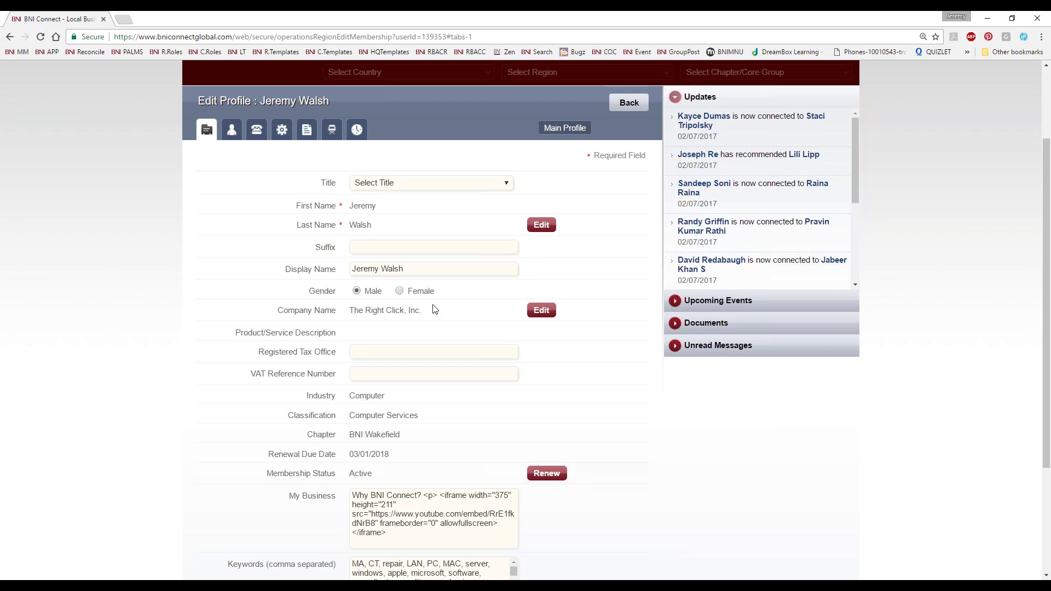
{"action": "scroll", "coordinate": [432, 308], "scroll_direction": "down", "scroll_amount": 3}
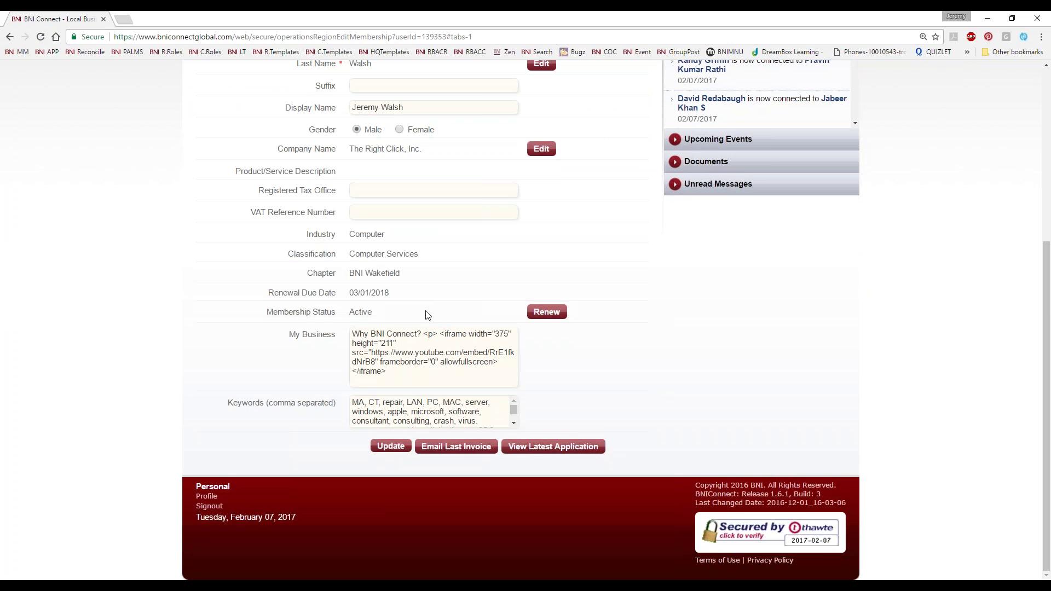
{"action": "left_click_drag", "start_coordinate": [338, 192], "coordinate": [256, 191]}
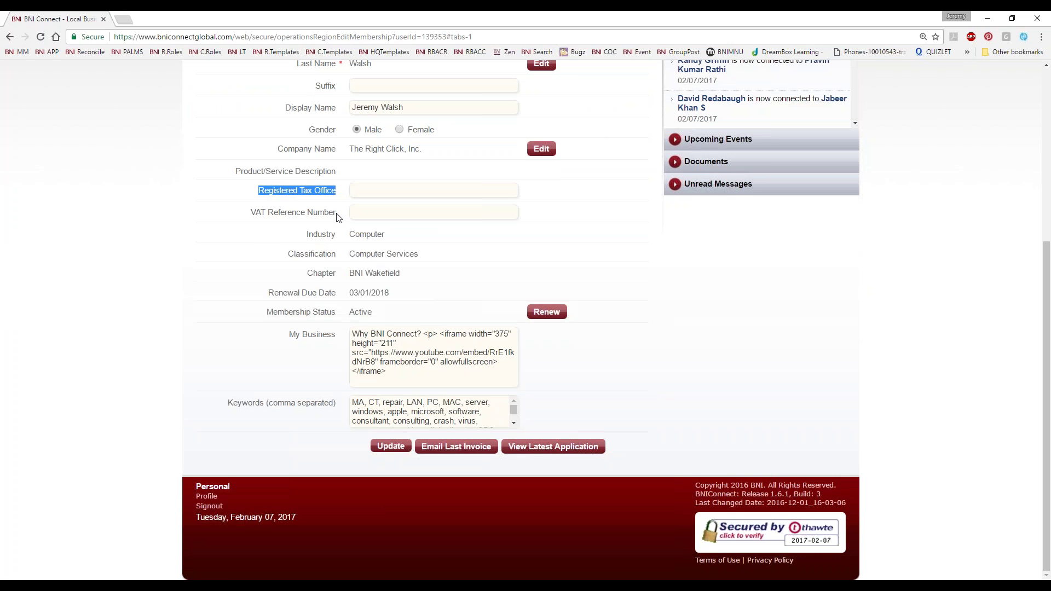
{"action": "left_click_drag", "start_coordinate": [337, 214], "coordinate": [255, 218]}
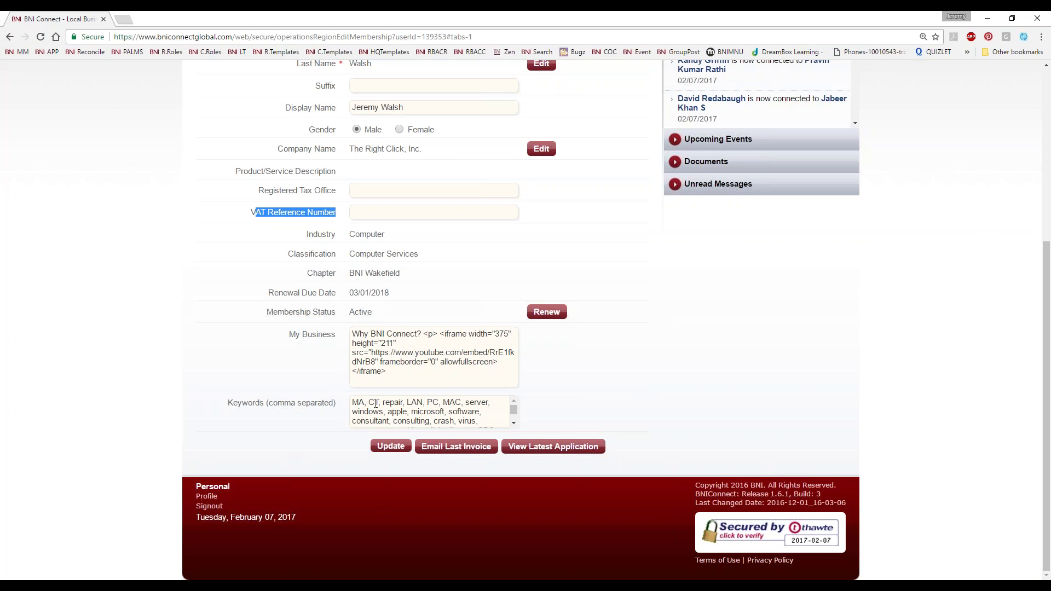
Examine the My Business text by highlighting its "Why BNI Connect?" heading and the YouTube iframe embed code
{"action": "left_click_drag", "start_coordinate": [420, 335], "coordinate": [315, 337]}
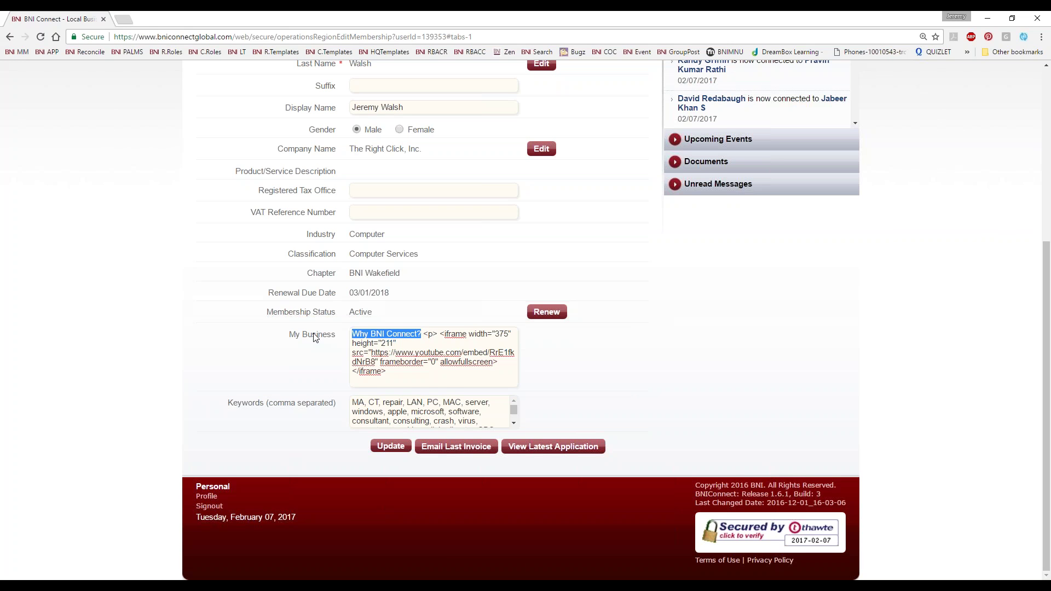
{"action": "left_click", "coordinate": [440, 332]}
{"action": "left_click_drag", "start_coordinate": [440, 333], "coordinate": [467, 375]}
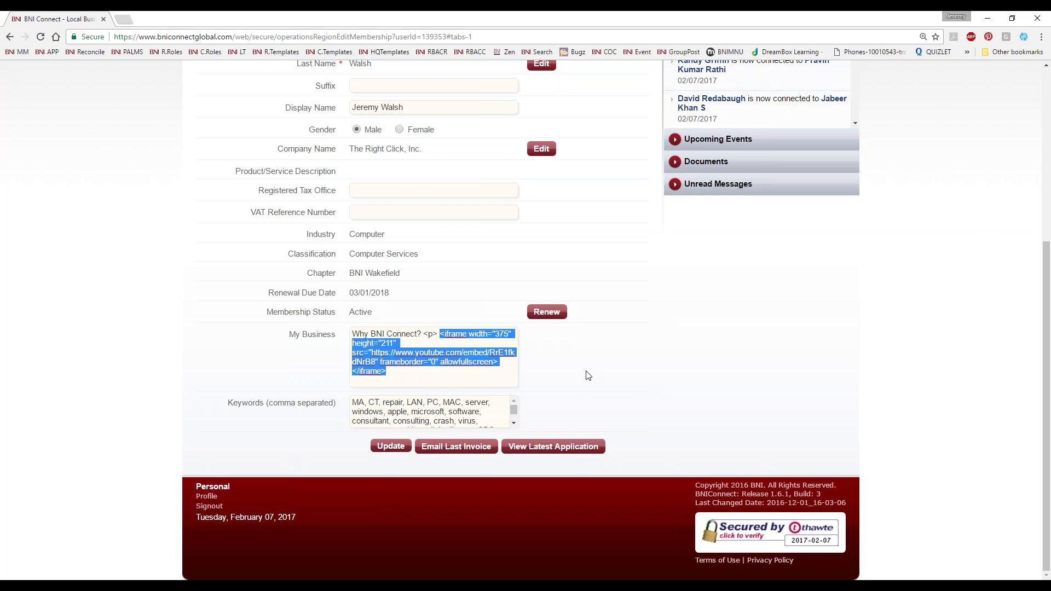
{"action": "left_click", "coordinate": [662, 378]}
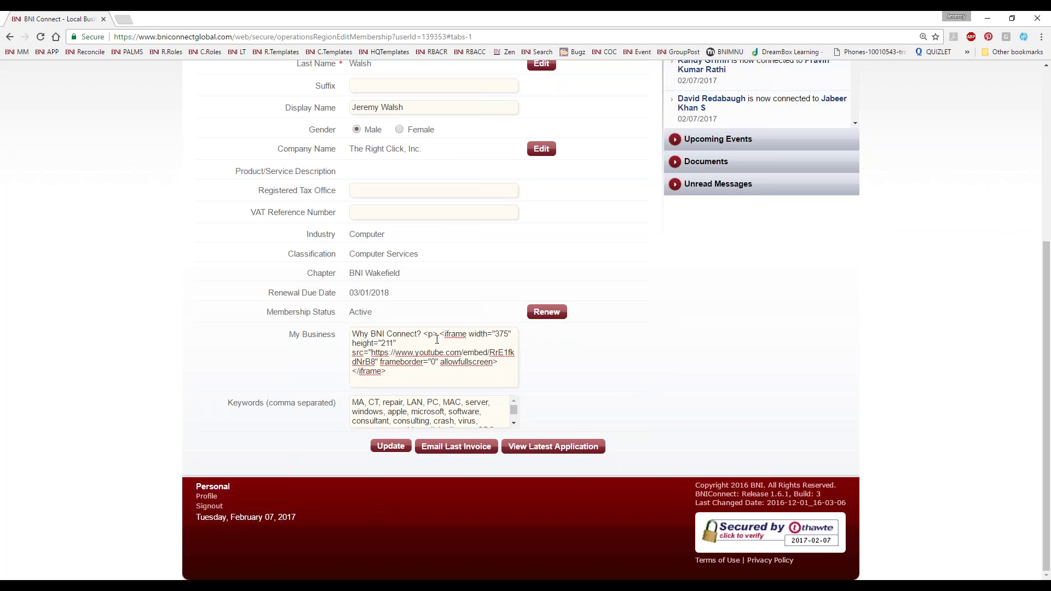
{"action": "left_click_drag", "start_coordinate": [439, 335], "coordinate": [518, 377]}
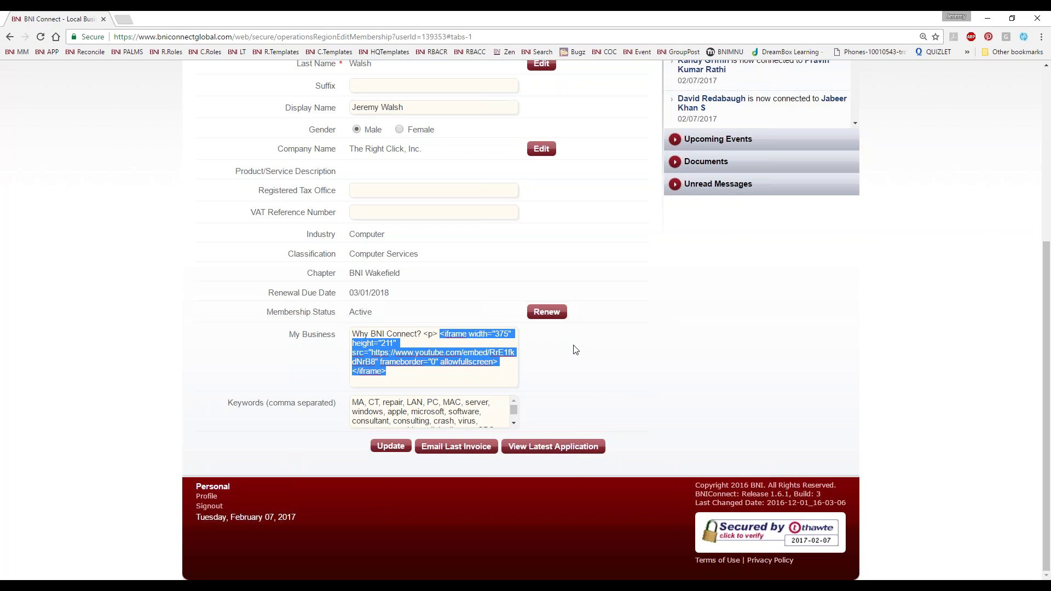
{"action": "left_click", "coordinate": [383, 371]}
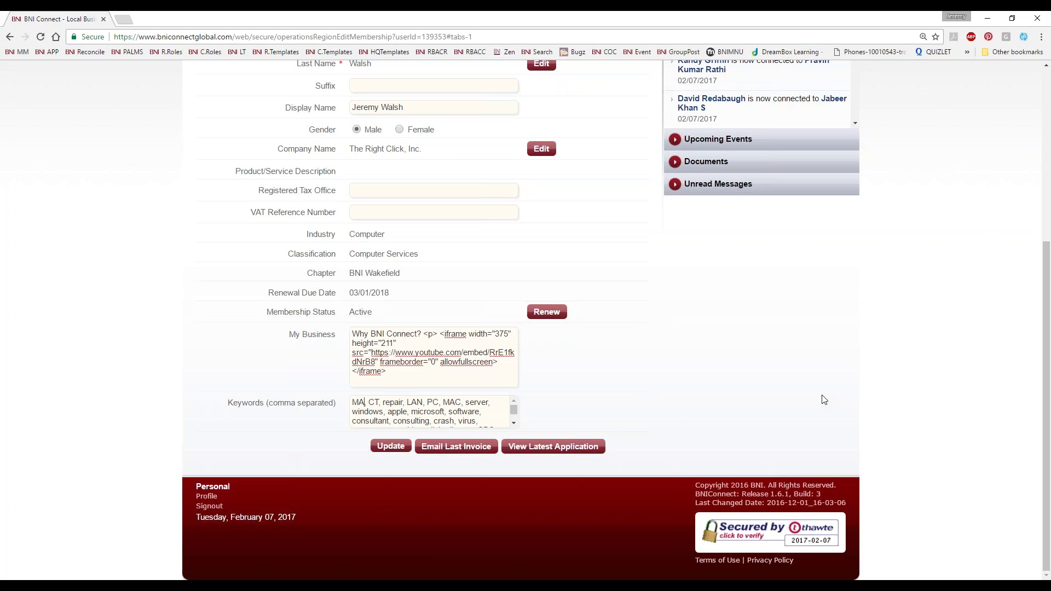
Examine the Industry, Classification and Keywords entries of the Main Profile, along with the My Business embed code
{"action": "double_click", "coordinate": [364, 234]}
{"action": "left_click_drag", "start_coordinate": [420, 257], "coordinate": [364, 257]}
{"action": "left_click", "coordinate": [352, 258]}
{"action": "left_click_drag", "start_coordinate": [383, 235], "coordinate": [349, 237]}
{"action": "left_click", "coordinate": [351, 242]}
{"action": "double_click", "coordinate": [350, 241]}
{"action": "left_click_drag", "start_coordinate": [379, 406], "coordinate": [352, 403]}
{"action": "left_click", "coordinate": [477, 408]}
{"action": "double_click", "coordinate": [358, 402]}
{"action": "left_click", "coordinate": [390, 447]}
{"action": "left_click_drag", "start_coordinate": [355, 403], "coordinate": [496, 426]}
{"action": "left_click_drag", "start_coordinate": [439, 334], "coordinate": [630, 392]}
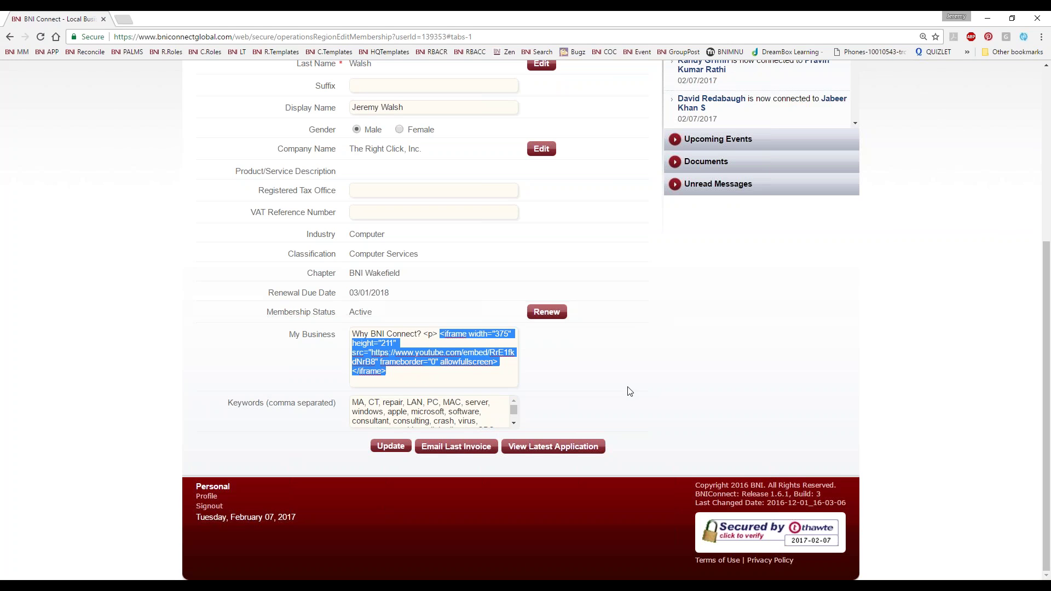
Open the User Profile section and examine its username, password, memorable question and answer settings
{"action": "scroll", "coordinate": [628, 397], "scroll_direction": "up", "scroll_amount": 5}
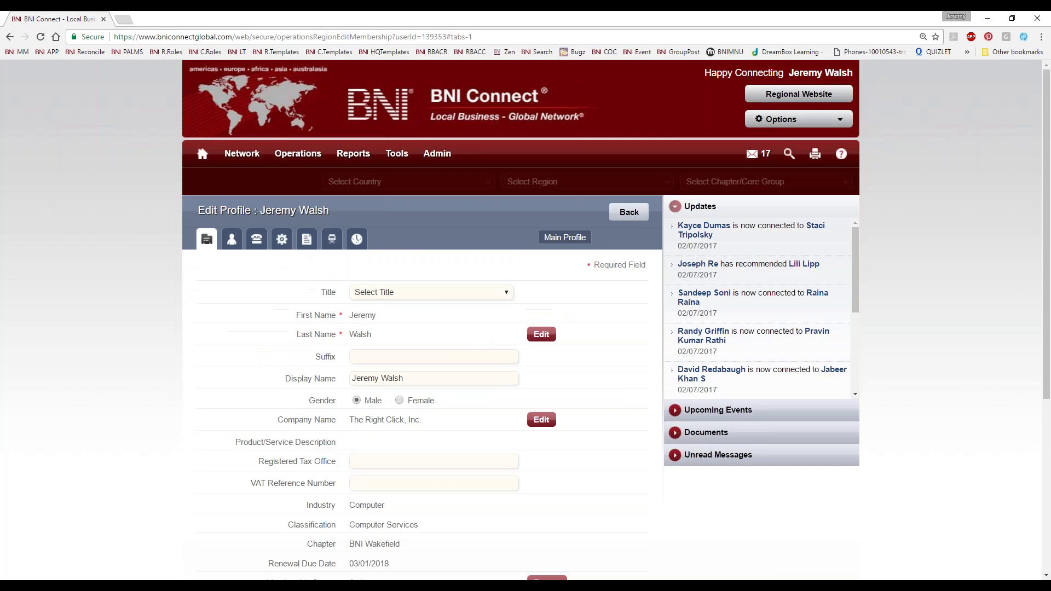
{"action": "left_click", "coordinate": [232, 239]}
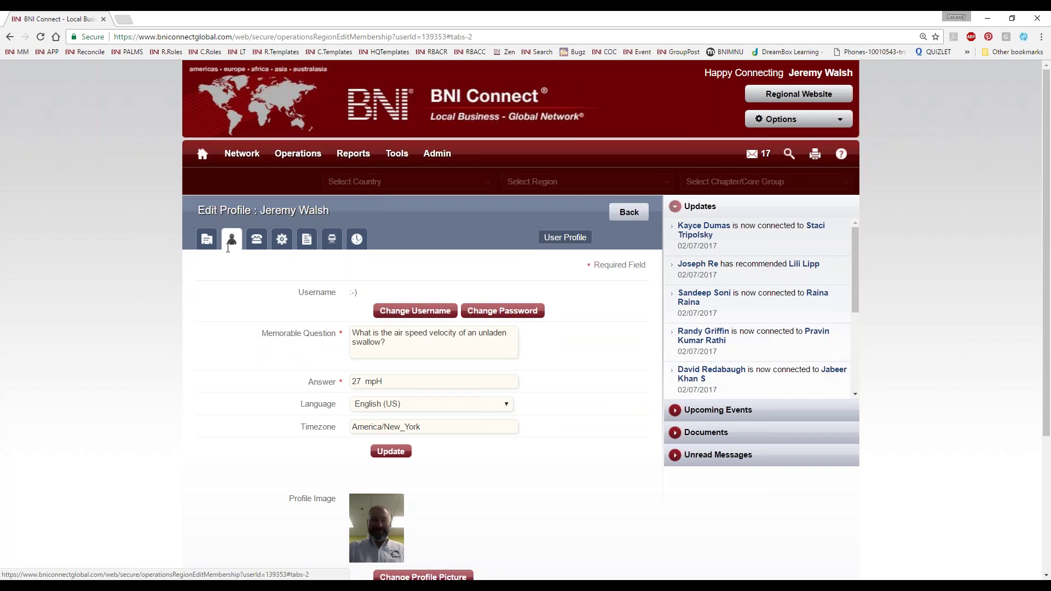
{"action": "scroll", "coordinate": [129, 288], "scroll_direction": "down", "scroll_amount": 3}
{"action": "scroll", "coordinate": [208, 296], "scroll_direction": "up", "scroll_amount": 1}
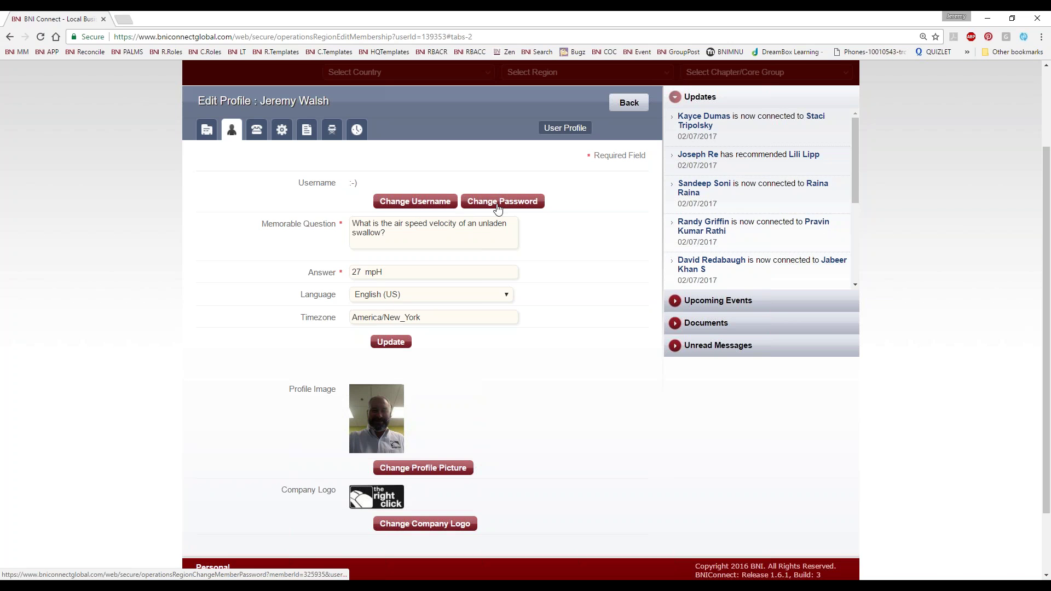
{"action": "triple_click", "coordinate": [276, 229]}
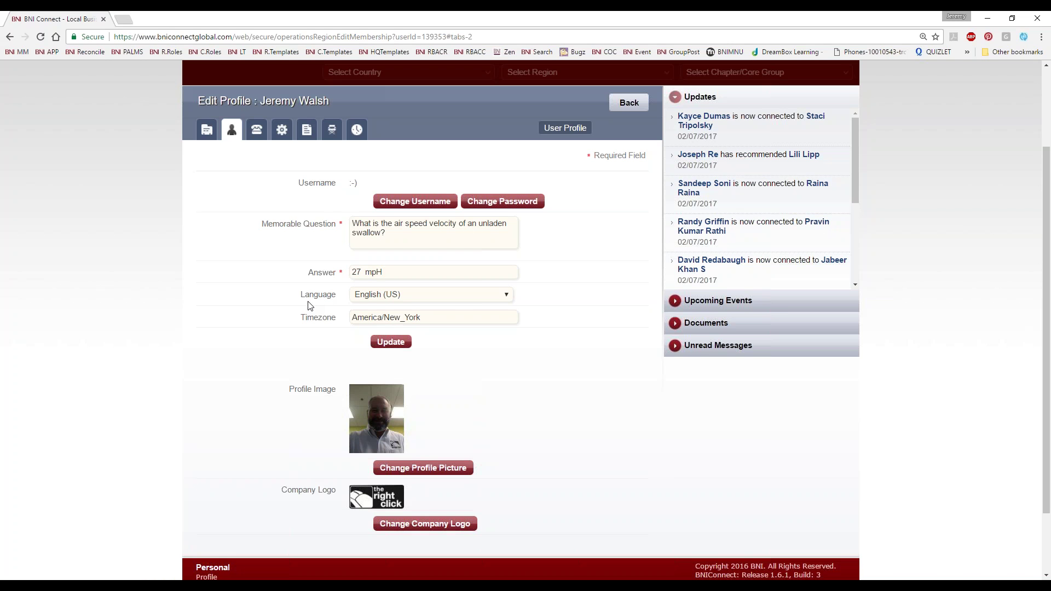
{"action": "left_click", "coordinate": [403, 271]}
{"action": "left_click", "coordinate": [363, 233]}
Look through the language choices in the User Profile and close the list without choosing another language
{"action": "left_click", "coordinate": [506, 295]}
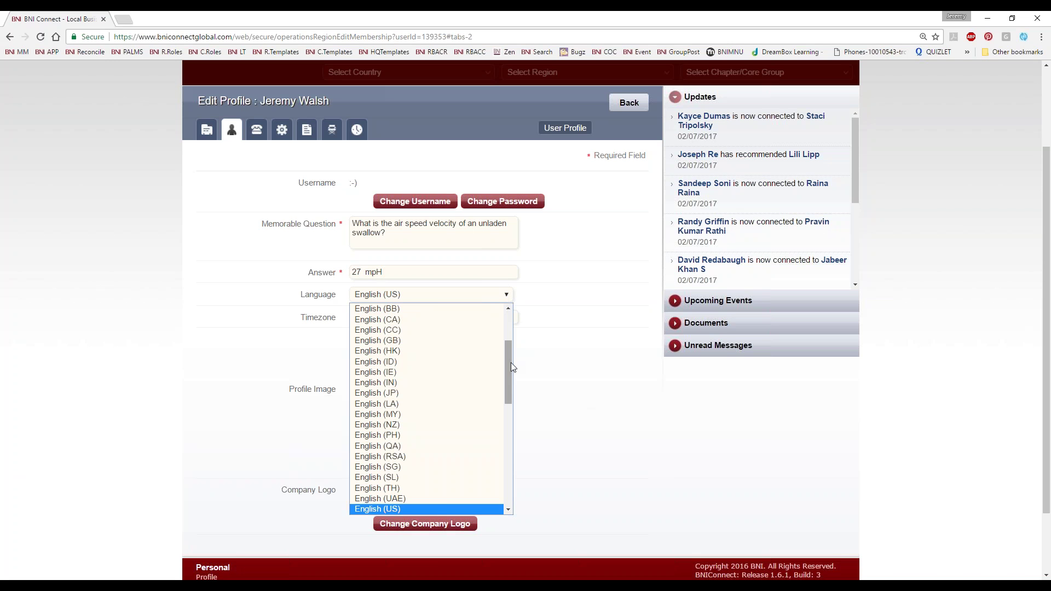
{"action": "left_click_drag", "start_coordinate": [510, 362], "coordinate": [485, 355]}
{"action": "left_click", "coordinate": [605, 427]}
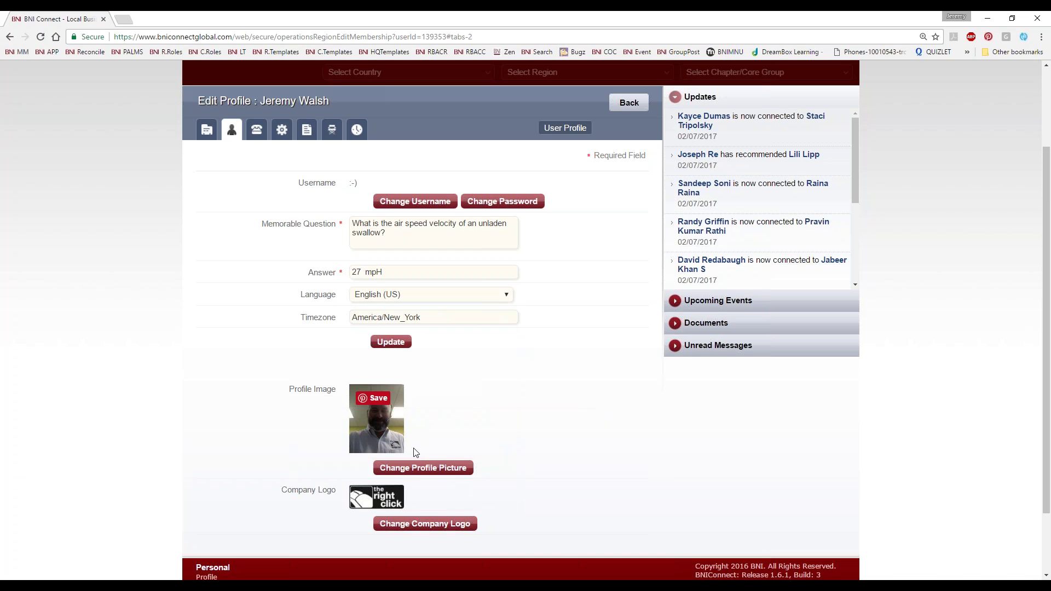
Replace the profile picture with the dark-suited portrait from Dropbox's TRCLogos folder, crop it, and save the User Profile
{"action": "scroll", "coordinate": [507, 396], "scroll_direction": "down", "scroll_amount": 2}
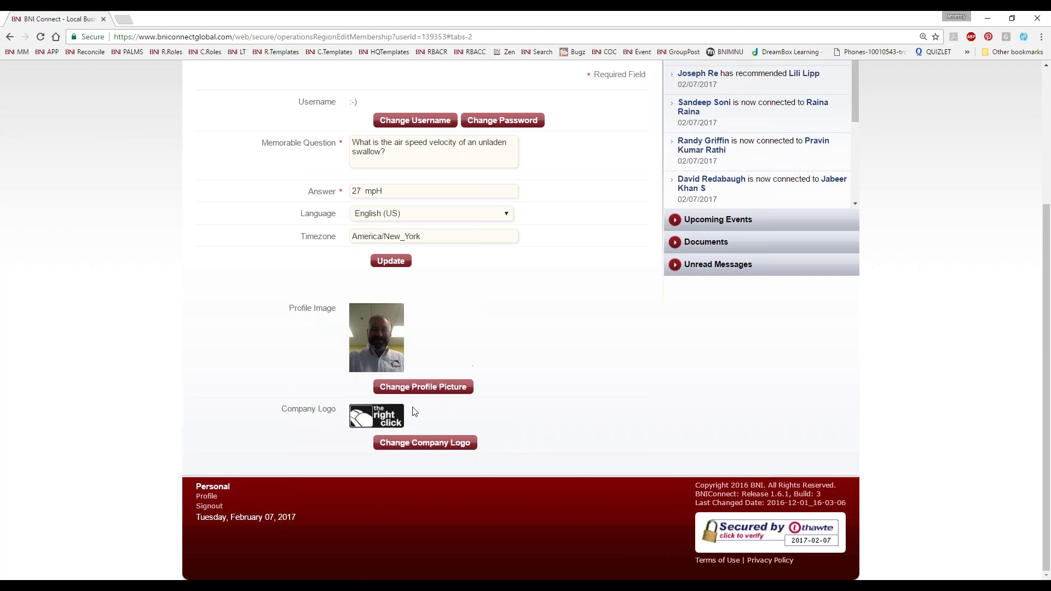
{"action": "left_click", "coordinate": [411, 387]}
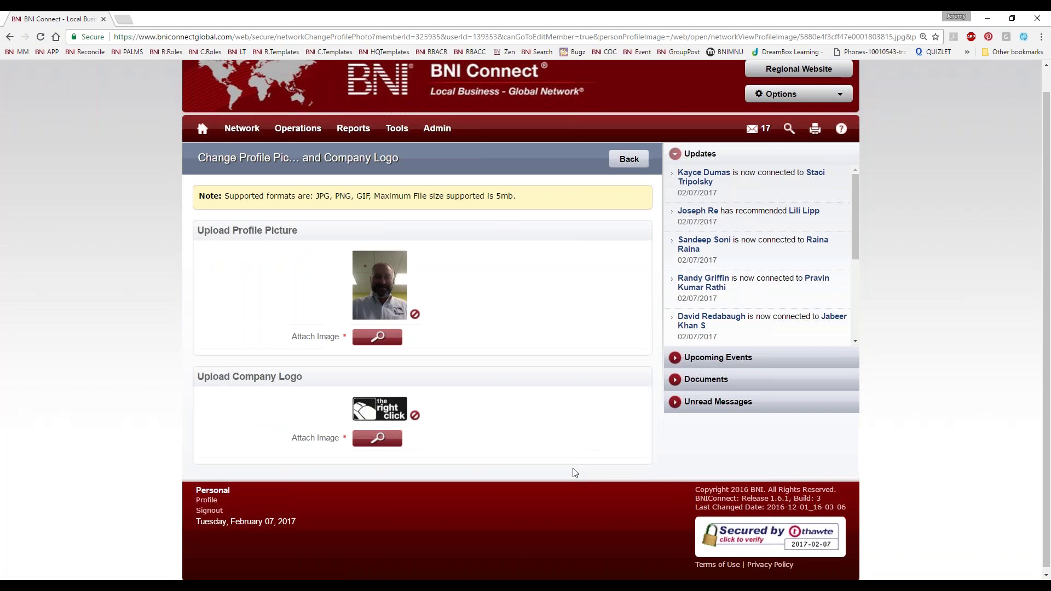
{"action": "left_click", "coordinate": [377, 336]}
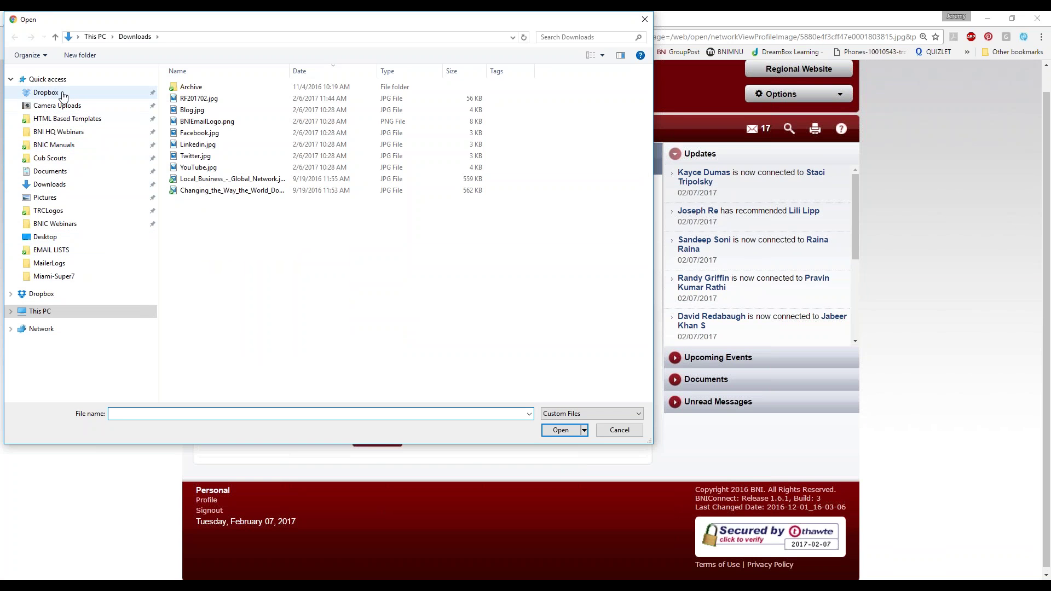
{"action": "left_click", "coordinate": [45, 92]}
{"action": "scroll", "coordinate": [241, 312], "scroll_direction": "down", "scroll_amount": 6}
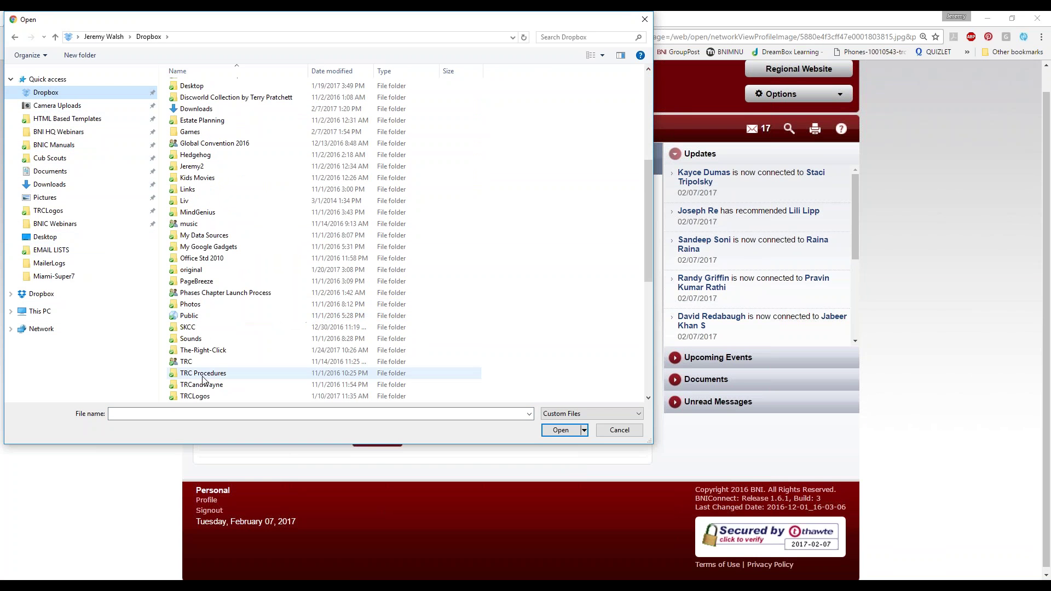
{"action": "double_click", "coordinate": [195, 396]}
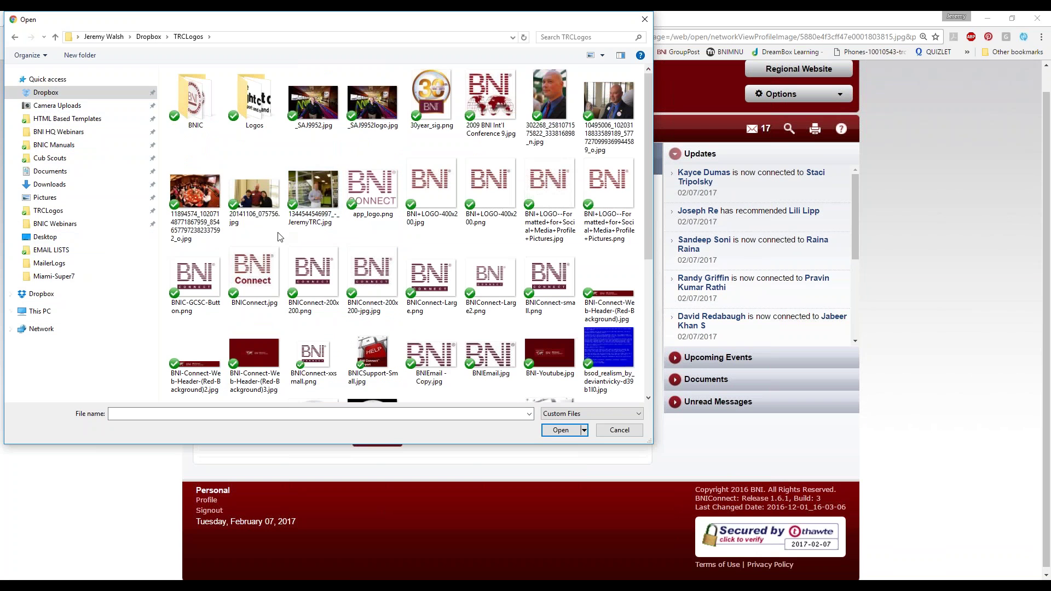
{"action": "double_click", "coordinate": [535, 104]}
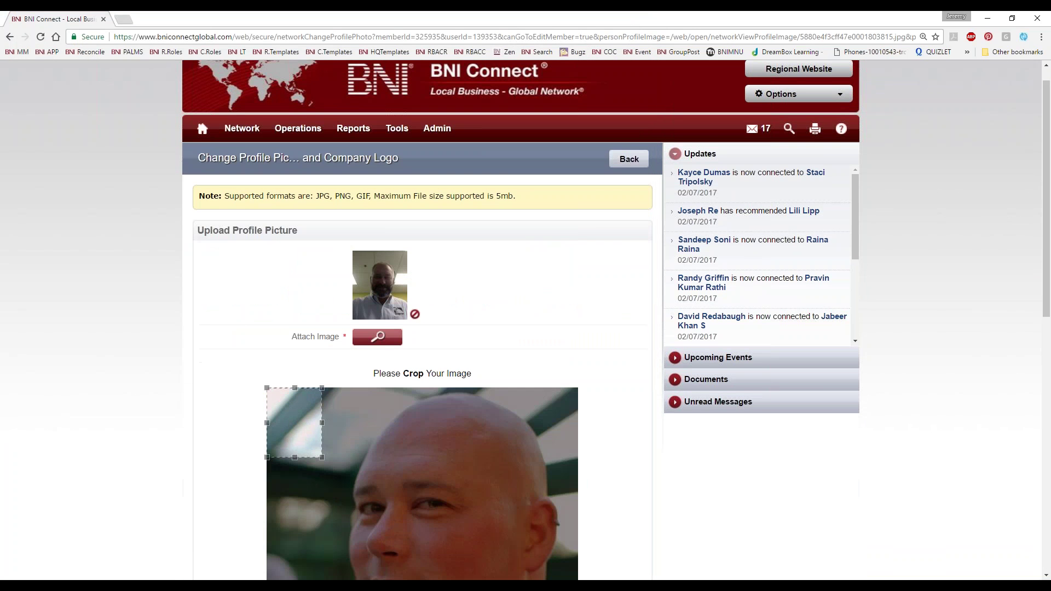
{"action": "scroll", "coordinate": [669, 469], "scroll_direction": "down", "scroll_amount": 6}
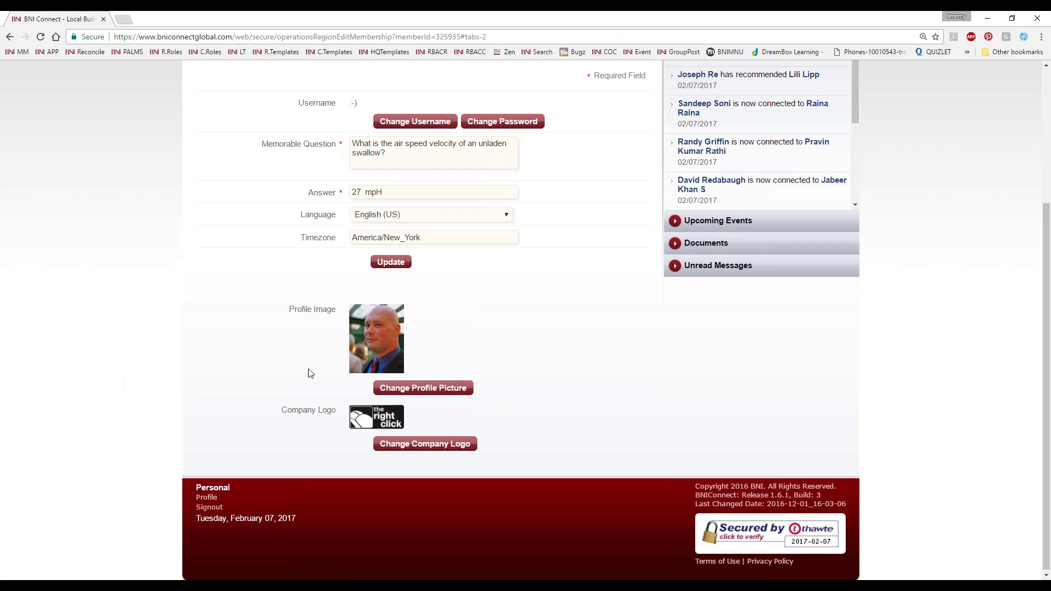
{"action": "left_click", "coordinate": [394, 264]}
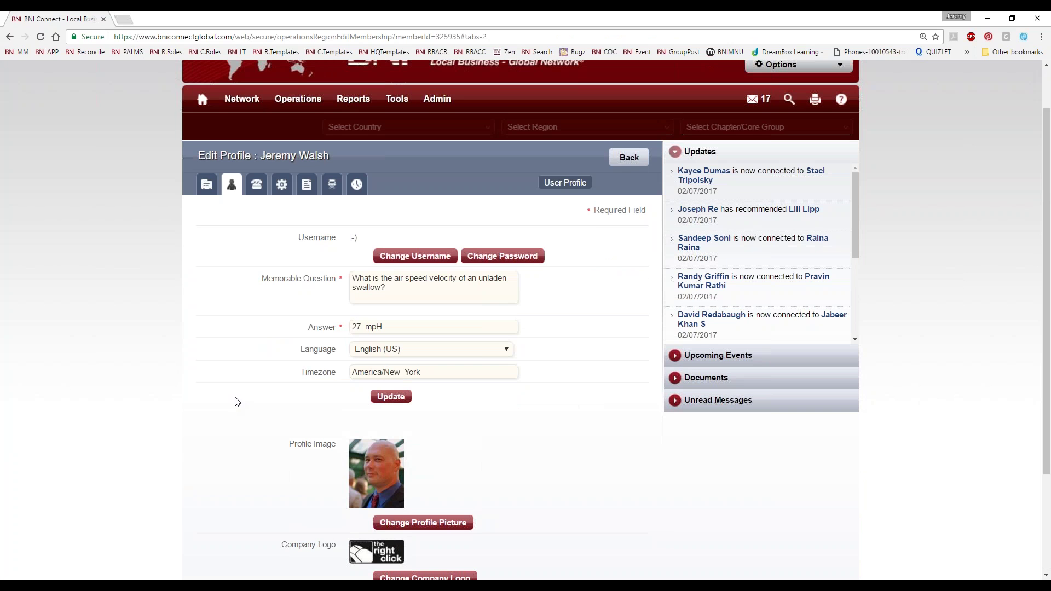
Open the Contact Details section and examine its Show me on BNI Public Websites option by highlighting the label
{"action": "scroll", "coordinate": [237, 402], "scroll_direction": "up", "scroll_amount": 1}
{"action": "scroll", "coordinate": [239, 399], "scroll_direction": "down", "scroll_amount": 2}
{"action": "scroll", "coordinate": [244, 399], "scroll_direction": "up", "scroll_amount": 3}
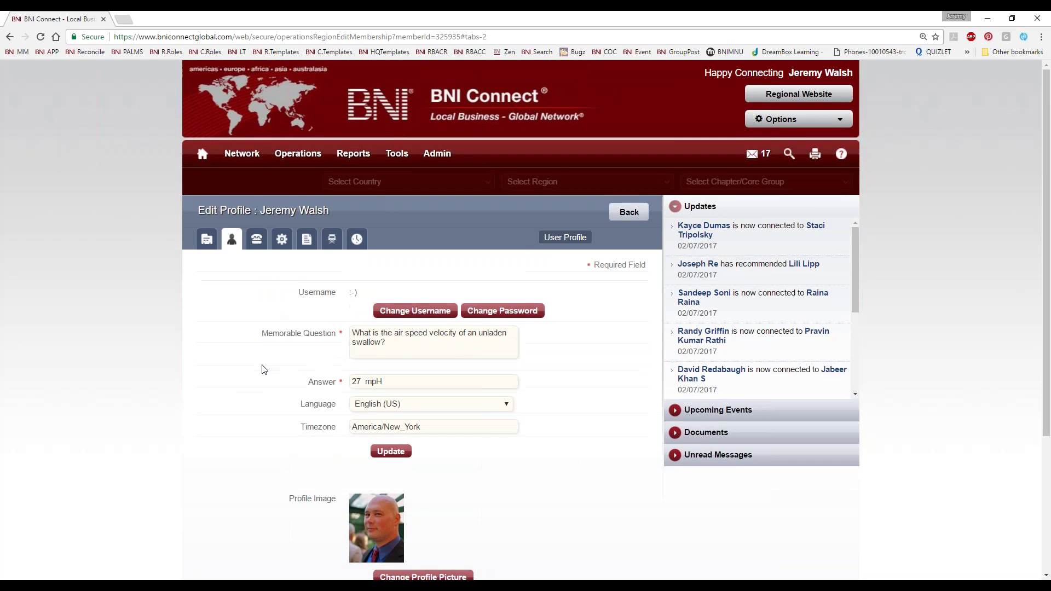
{"action": "scroll", "coordinate": [263, 369], "scroll_direction": "down", "scroll_amount": 3}
{"action": "scroll", "coordinate": [275, 276], "scroll_direction": "up", "scroll_amount": 3}
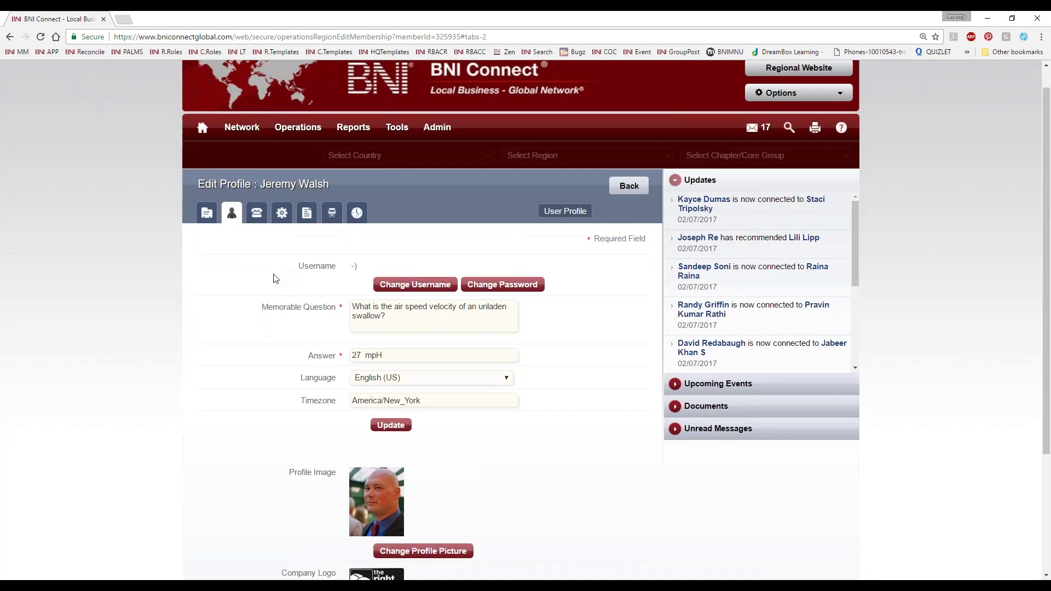
{"action": "left_click", "coordinate": [257, 213]}
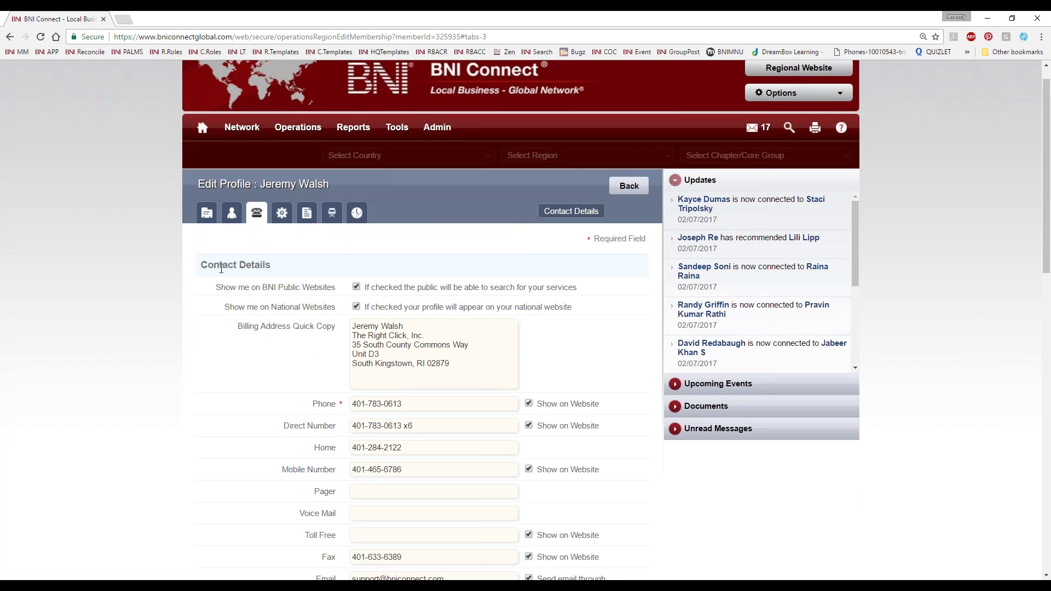
{"action": "left_click_drag", "start_coordinate": [214, 287], "coordinate": [337, 293]}
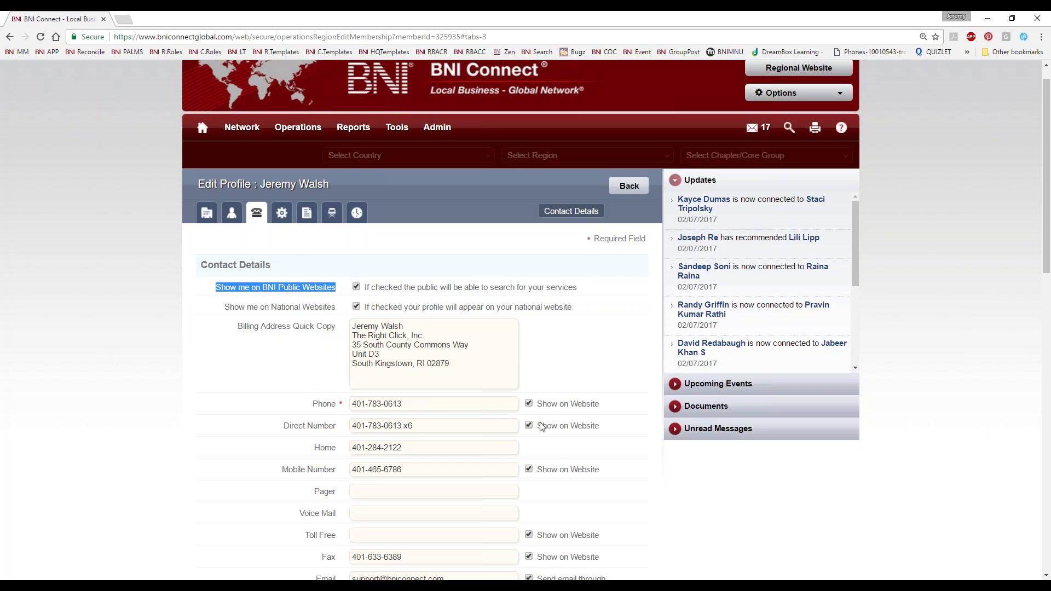
Examine the phone, email, website and social networking entries, including the list of available link slots
{"action": "scroll", "coordinate": [545, 427], "scroll_direction": "down", "scroll_amount": 5}
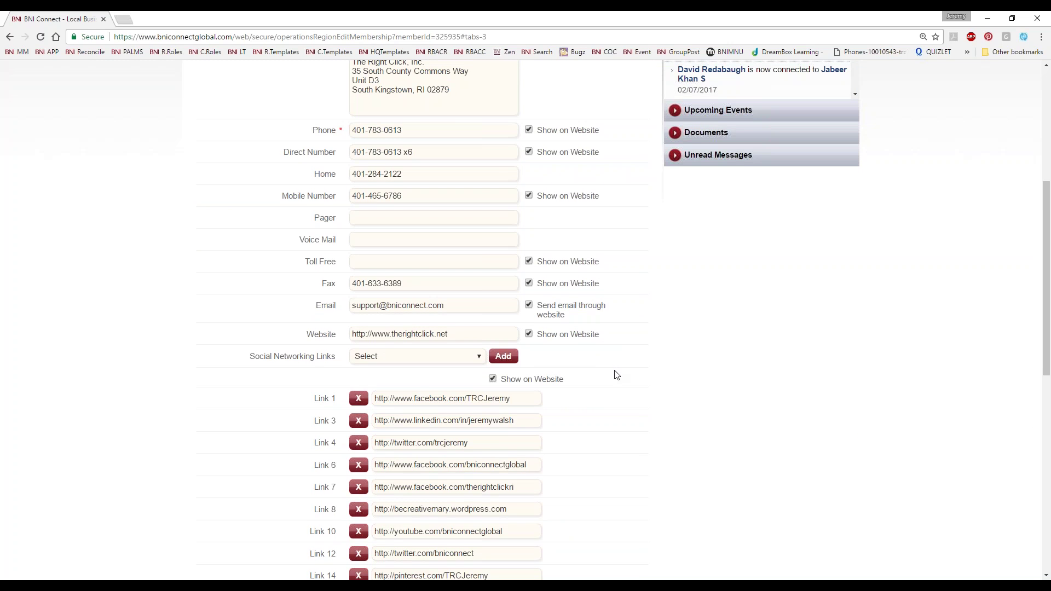
{"action": "scroll", "coordinate": [616, 375], "scroll_direction": "down", "scroll_amount": 2}
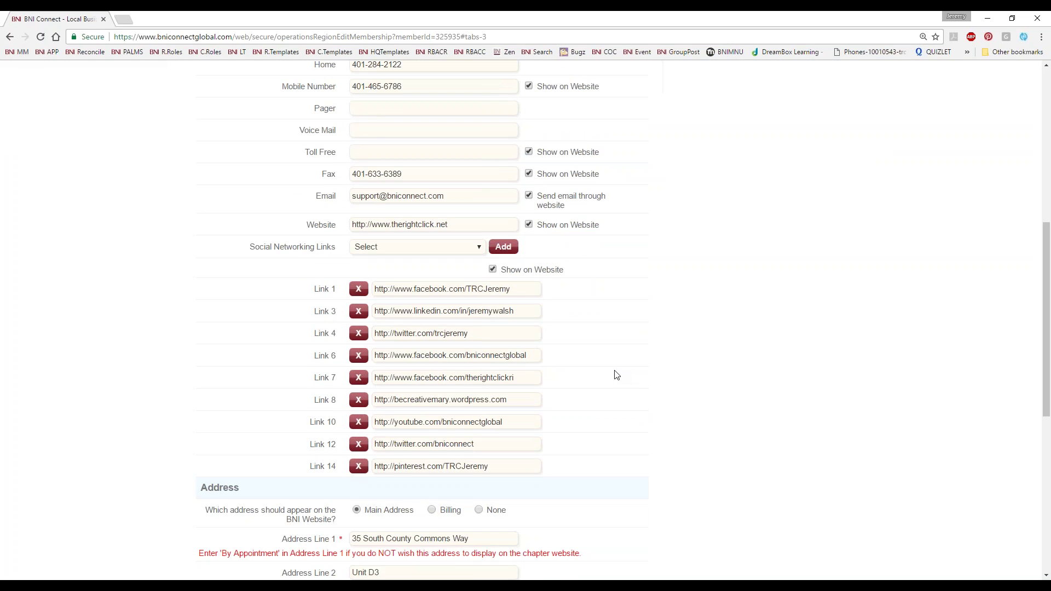
{"action": "scroll", "coordinate": [615, 372], "scroll_direction": "down", "scroll_amount": 3}
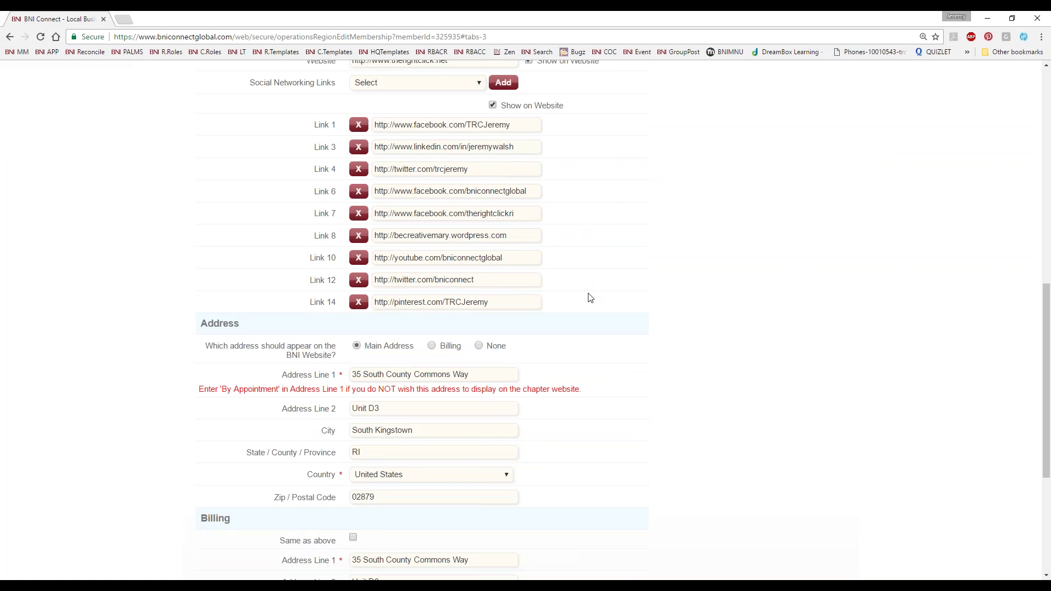
{"action": "left_click", "coordinate": [408, 83]}
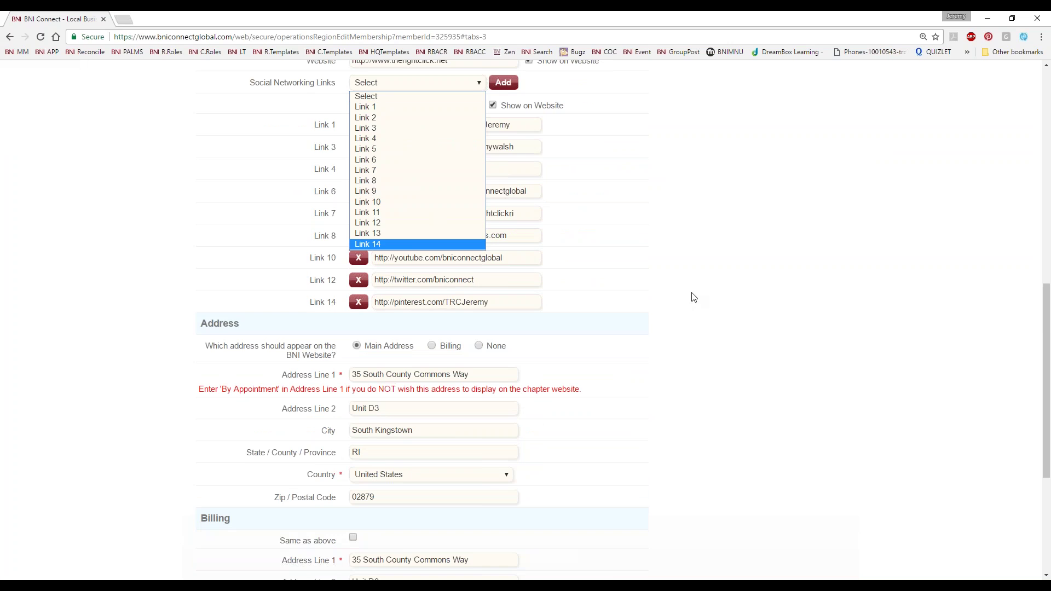
Replace Address Line 1 of the main address with "By Appointment Only" and highlight the City entry
{"action": "scroll", "coordinate": [693, 297], "scroll_direction": "down", "scroll_amount": 4}
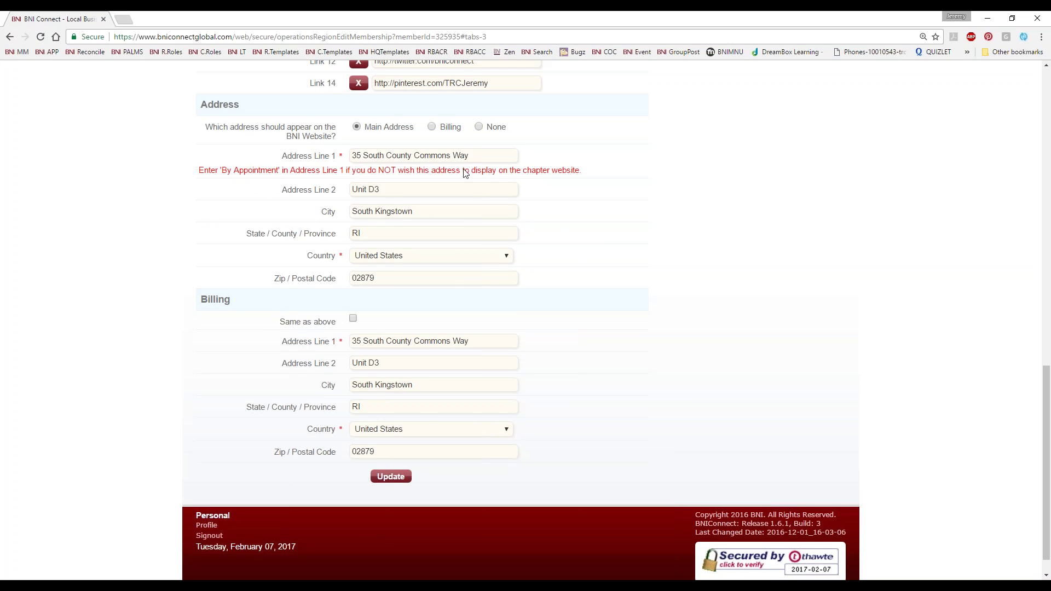
{"action": "left_click_drag", "start_coordinate": [481, 156], "coordinate": [300, 178]}
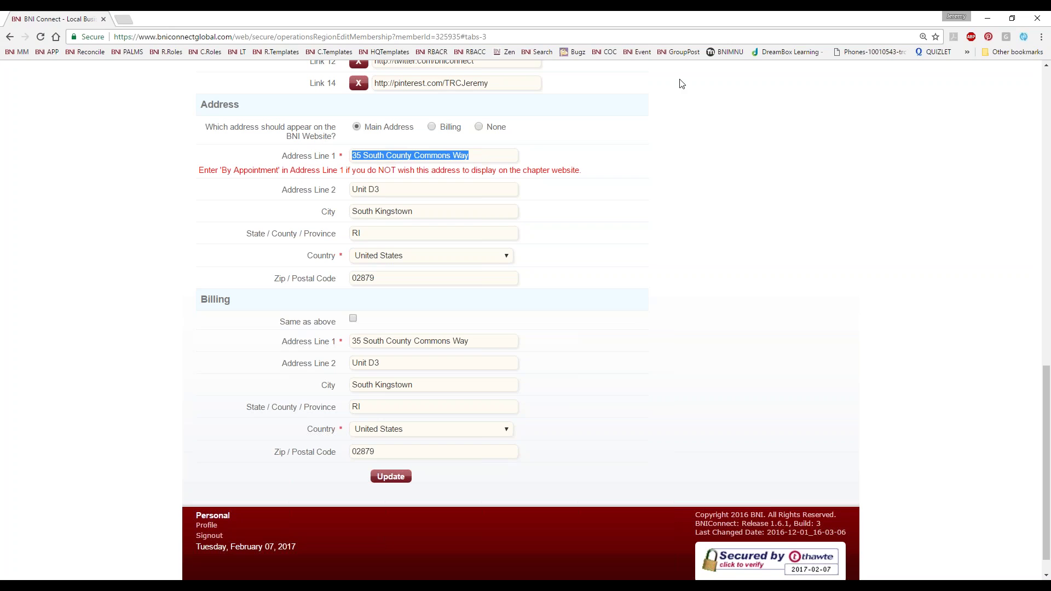
{"action": "type", "text": "By Appointme"}
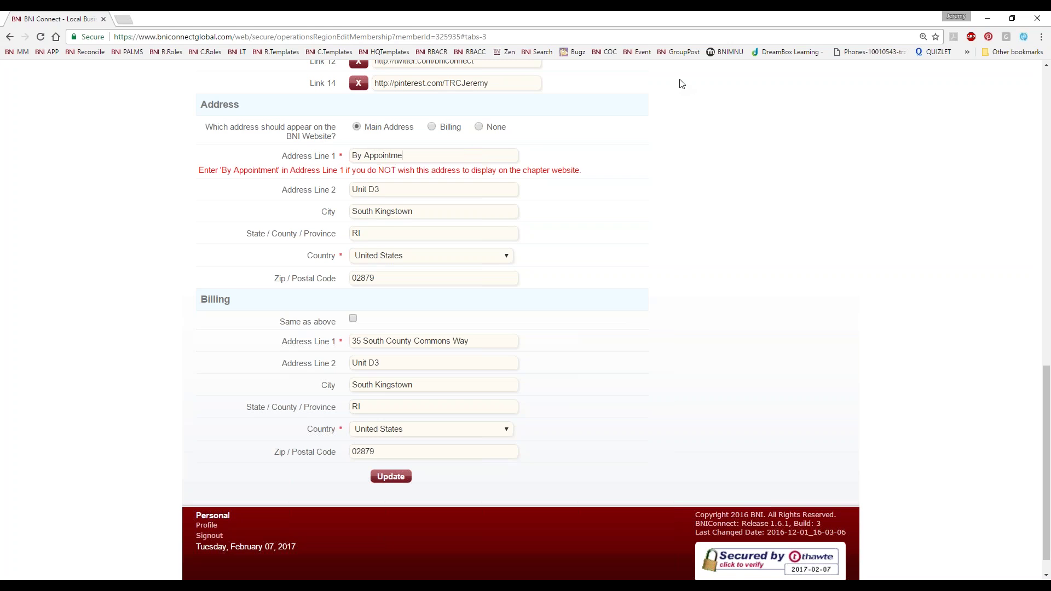
{"action": "type", "text": "nt onl"}
{"action": "key", "text": "BackSpace"}
{"action": "key", "text": "BackSpace"}
{"action": "type", "text": "Only"}
{"action": "left_click_drag", "start_coordinate": [428, 214], "coordinate": [324, 228]}
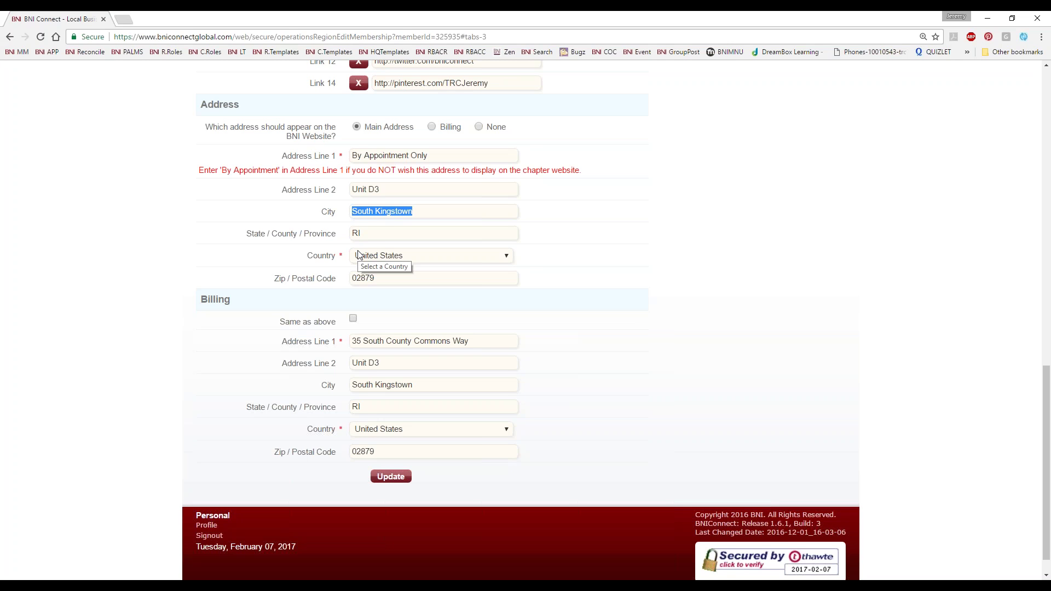
Undo the replacement text in Address Line 1 of the main address
{"action": "scroll", "coordinate": [542, 387], "scroll_direction": "up", "scroll_amount": 1}
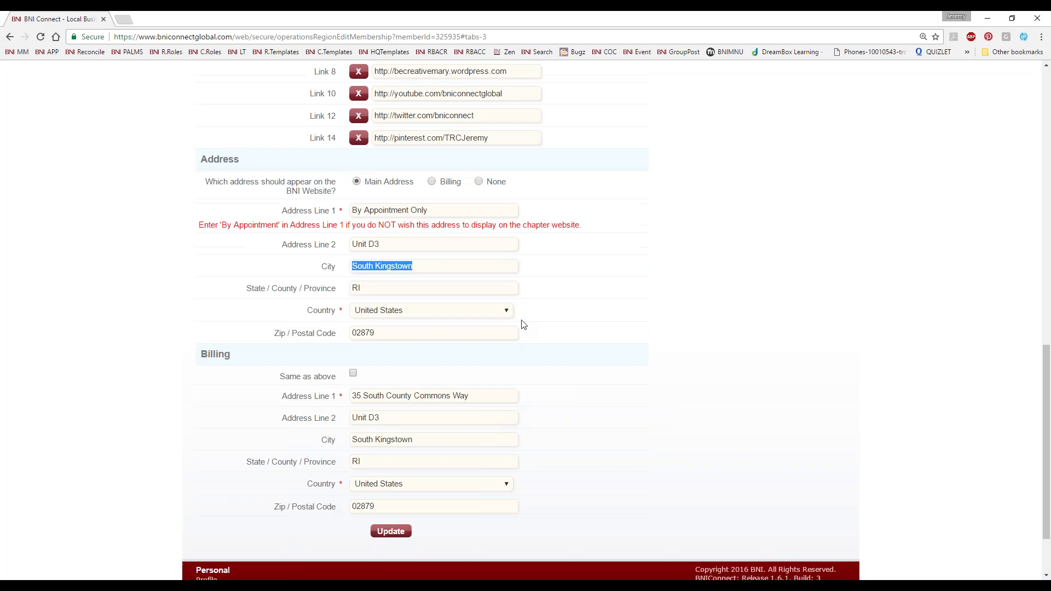
{"action": "left_click", "coordinate": [494, 210]}
{"action": "key", "text": "ctrl+z"}
{"action": "key", "text": "ctrl+z"}
{"action": "key", "text": "ctrl+z"}
{"action": "key", "text": "ctrl+z"}
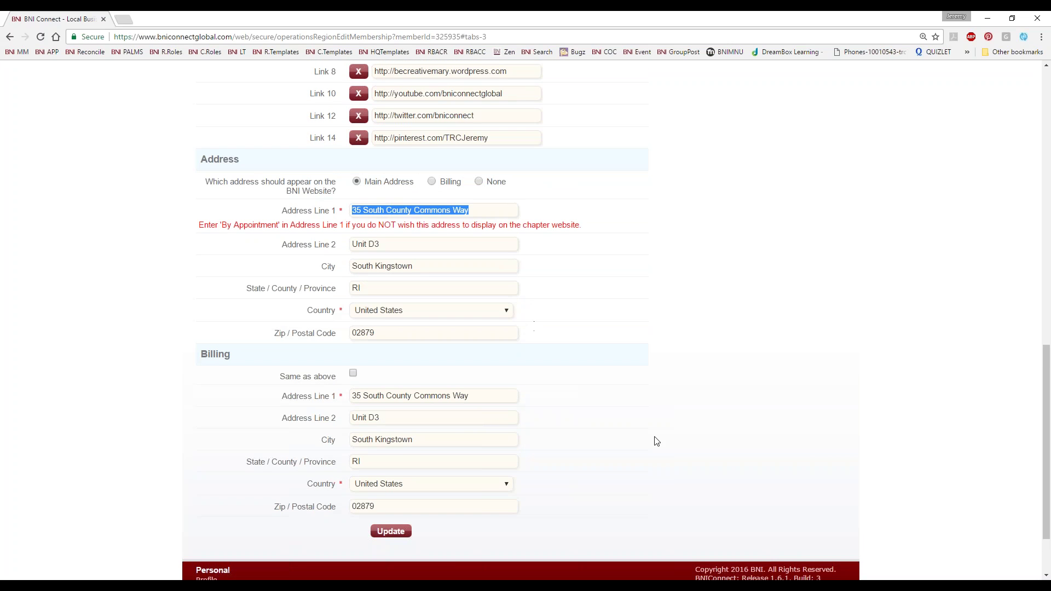
Open the Account Settings section and examine the Member to Member visibility options, highlighting the My Bio tab label
{"action": "scroll", "coordinate": [608, 471], "scroll_direction": "up", "scroll_amount": 7}
{"action": "scroll", "coordinate": [607, 472], "scroll_direction": "up", "scroll_amount": 6}
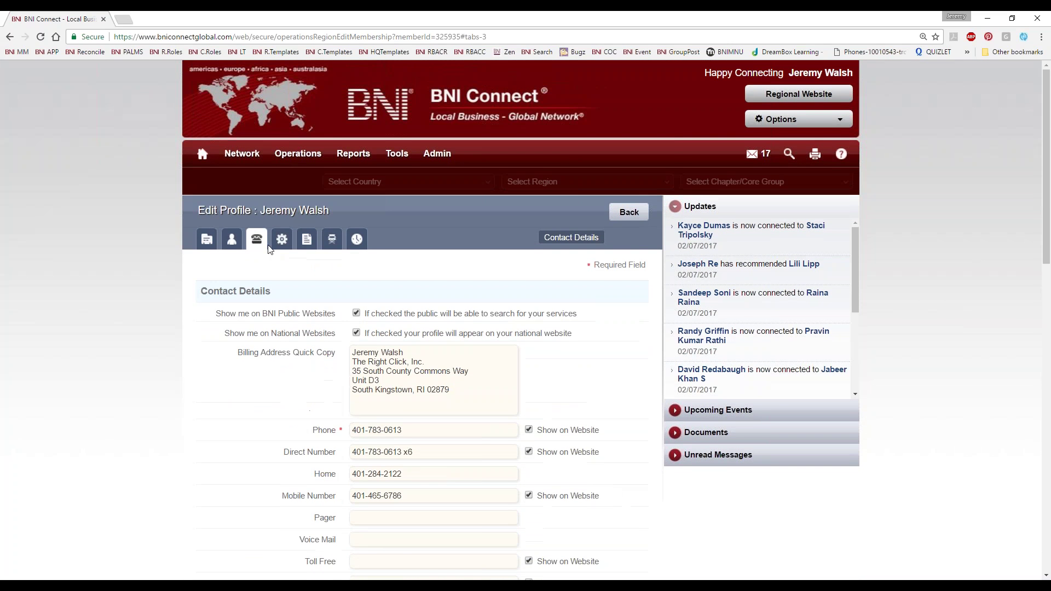
{"action": "left_click", "coordinate": [281, 238]}
{"action": "scroll", "coordinate": [113, 290], "scroll_direction": "down", "scroll_amount": 3}
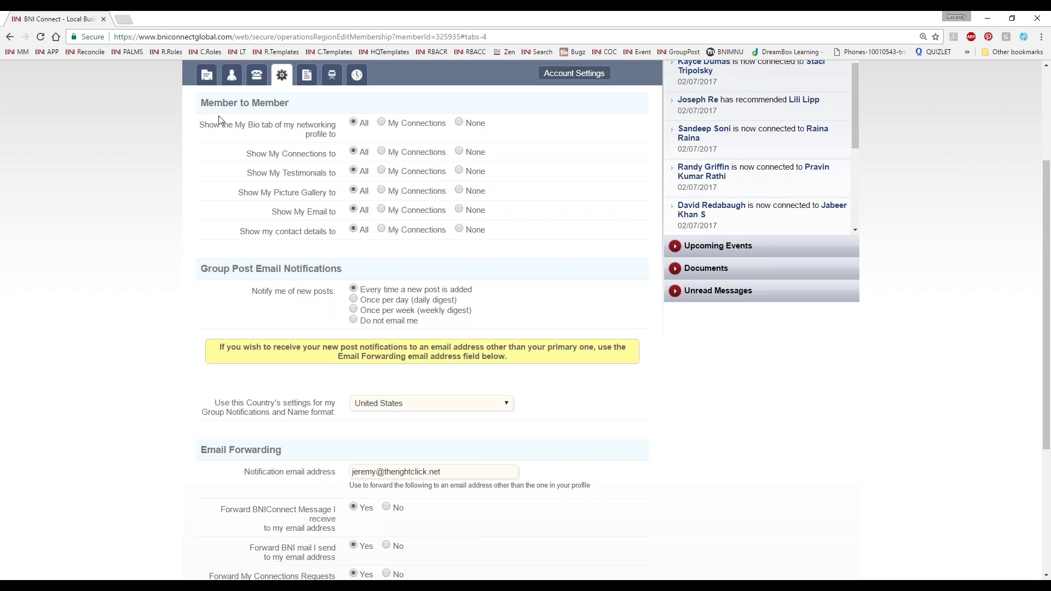
{"action": "scroll", "coordinate": [295, 191], "scroll_direction": "up", "scroll_amount": 1}
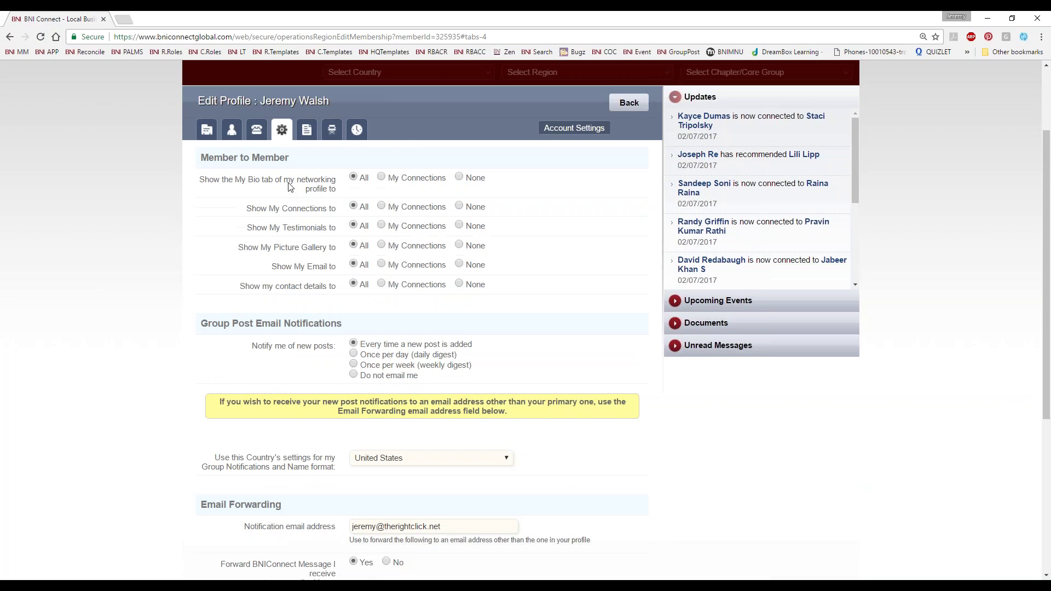
{"action": "left_click_drag", "start_coordinate": [204, 183], "coordinate": [291, 184]}
{"action": "left_click", "coordinate": [193, 185]}
{"action": "left_click_drag", "start_coordinate": [235, 181], "coordinate": [306, 193]}
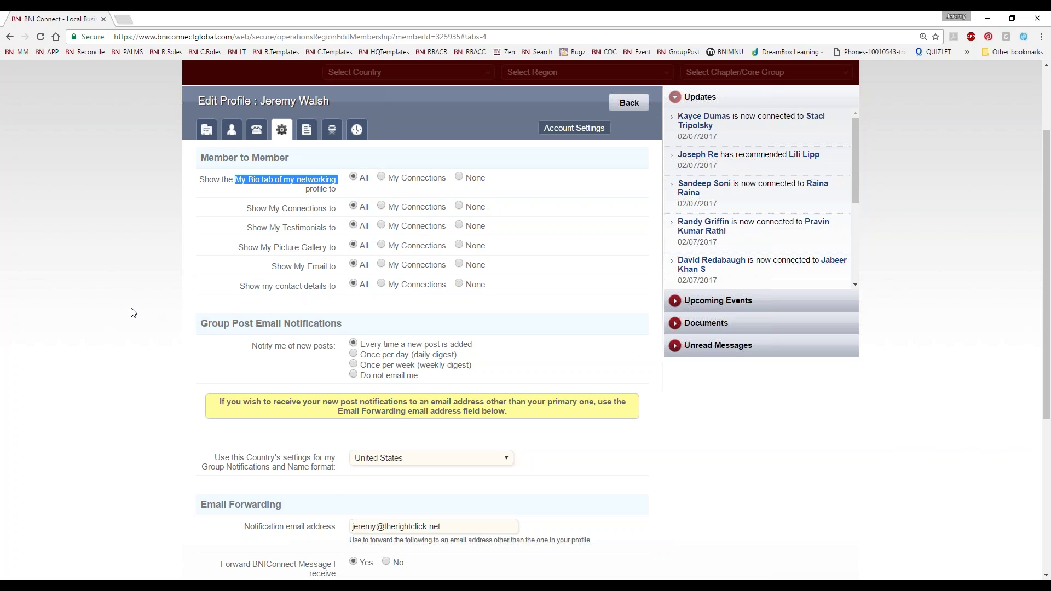
Examine the Group Post Email Notifications and Email Forwarding settings, highlighting the forwarding options and the notification email address
{"action": "scroll", "coordinate": [131, 312], "scroll_direction": "down", "scroll_amount": 2}
{"action": "scroll", "coordinate": [131, 312], "scroll_direction": "down", "scroll_amount": 2}
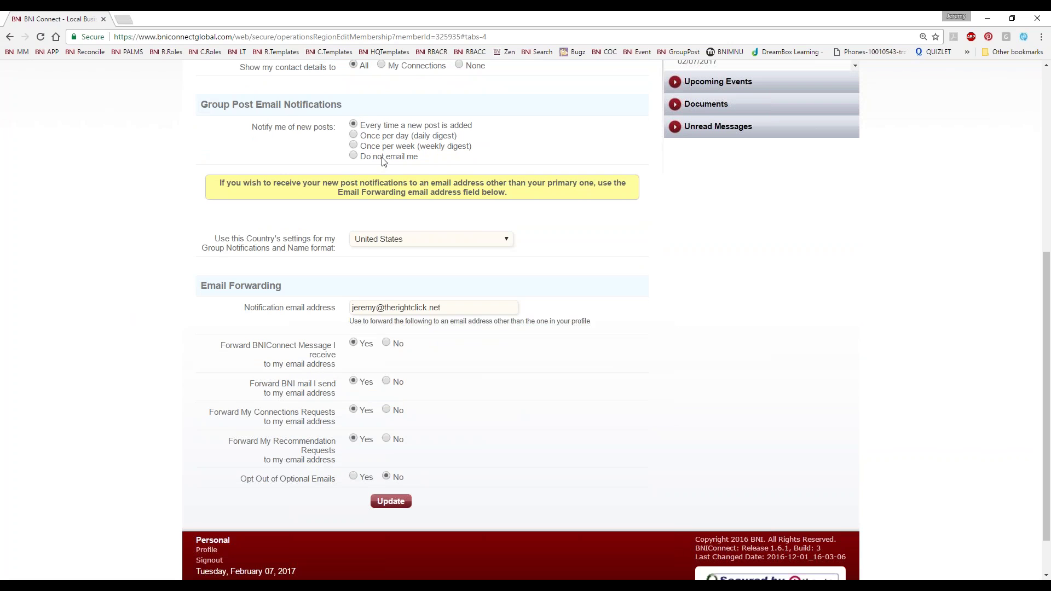
{"action": "scroll", "coordinate": [159, 327], "scroll_direction": "down", "scroll_amount": 1}
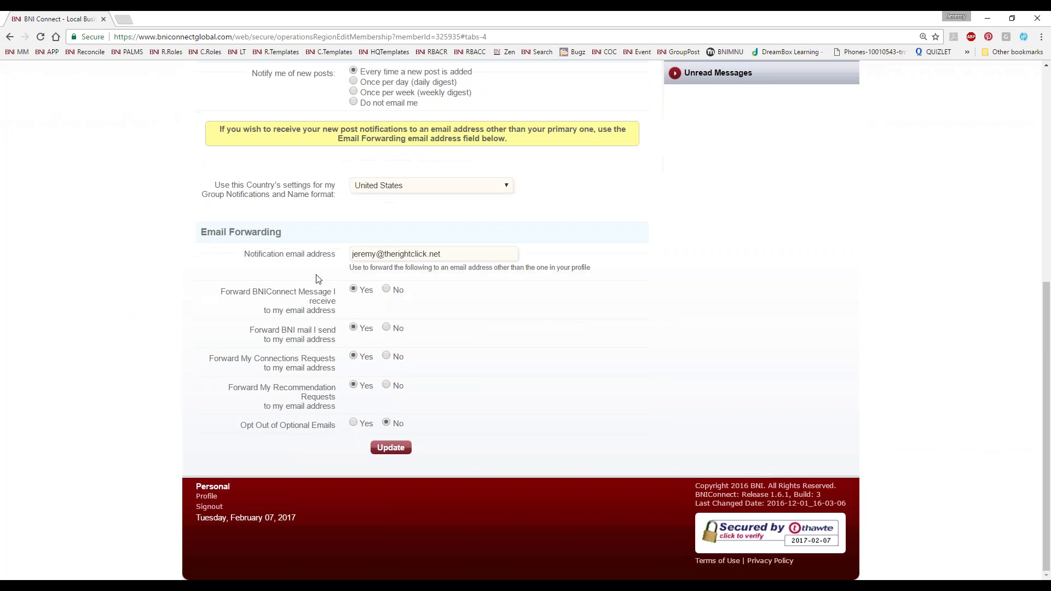
{"action": "left_click_drag", "start_coordinate": [221, 290], "coordinate": [348, 431]}
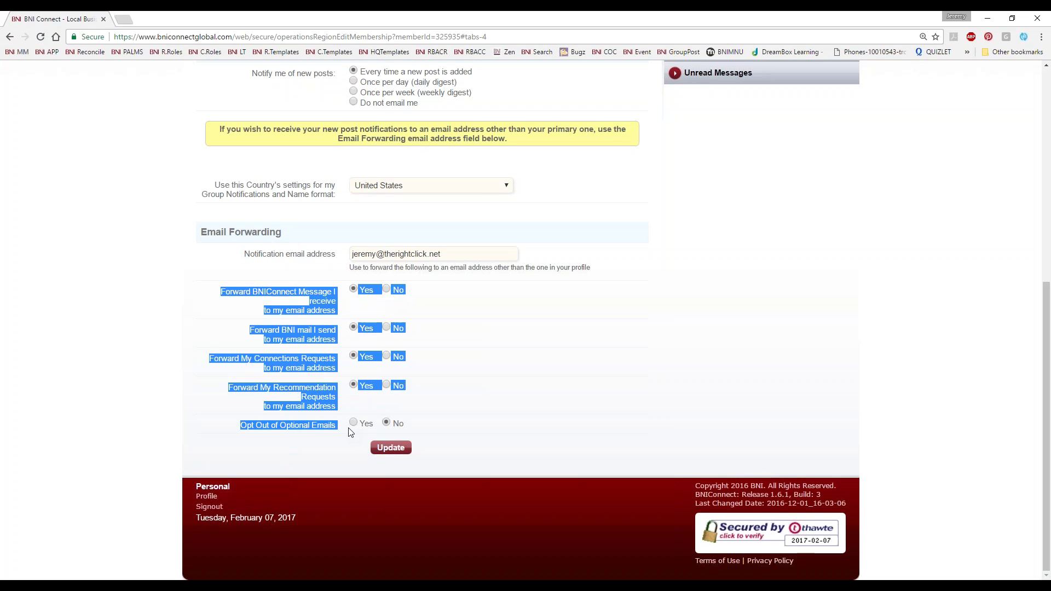
{"action": "left_click", "coordinate": [278, 319]}
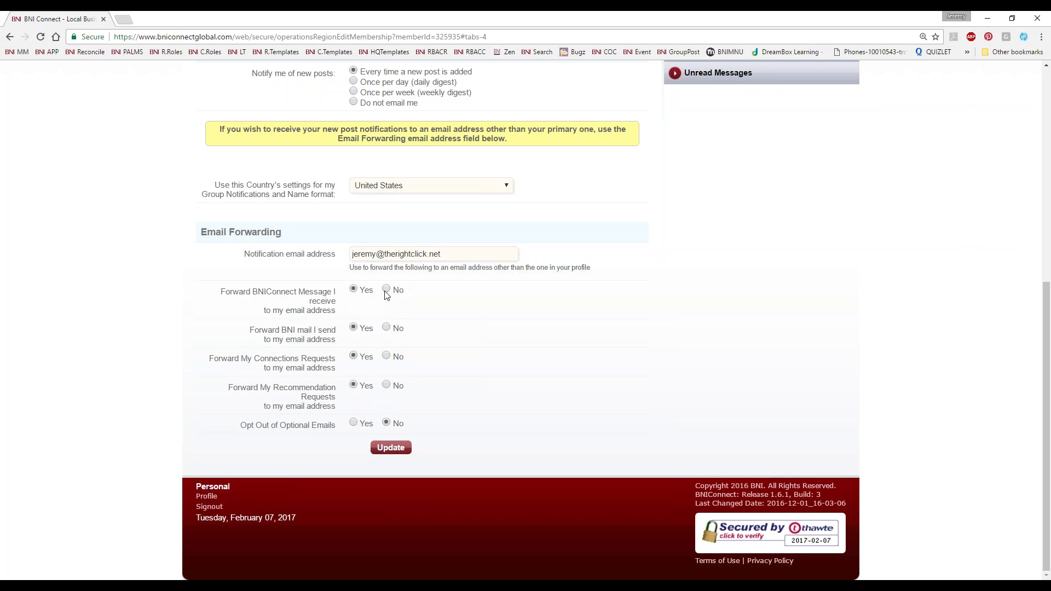
{"action": "triple_click", "coordinate": [441, 251]}
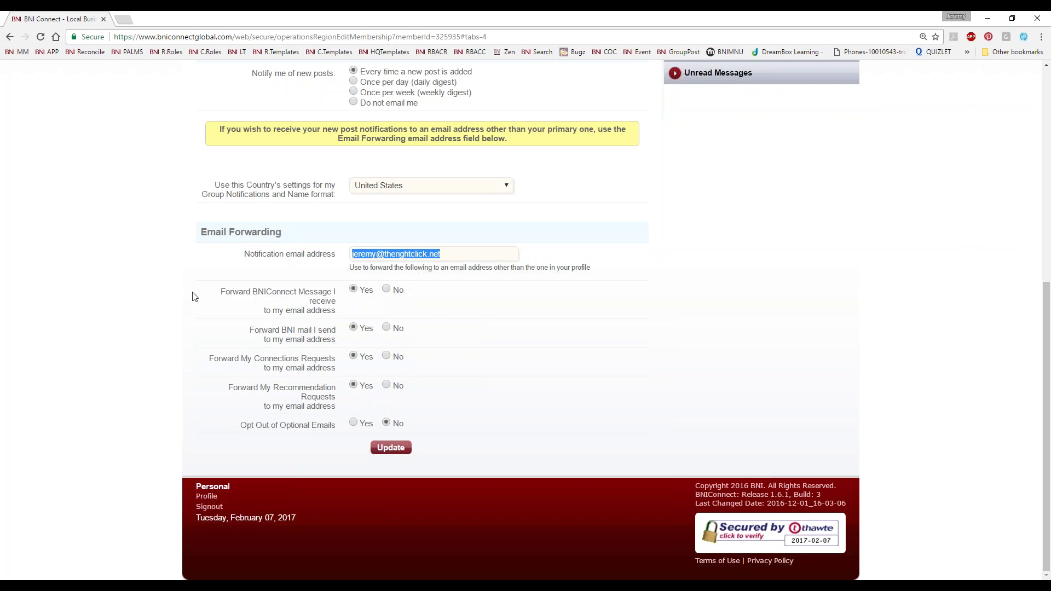
{"action": "left_click", "coordinate": [131, 299]}
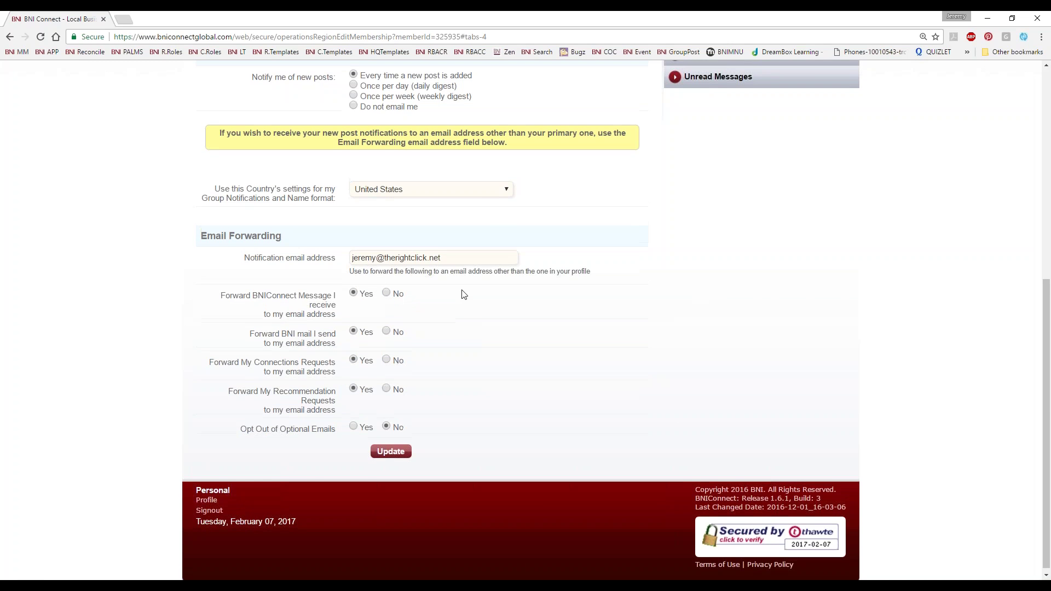
Open the Bio section and look over its My Bio, Weekly Presentation and GAINS Profile entries
{"action": "scroll", "coordinate": [458, 333], "scroll_direction": "up", "scroll_amount": 5}
{"action": "scroll", "coordinate": [459, 333], "scroll_direction": "up", "scroll_amount": 2}
{"action": "scroll", "coordinate": [383, 246], "scroll_direction": "down", "scroll_amount": 1}
{"action": "left_click", "coordinate": [307, 184]}
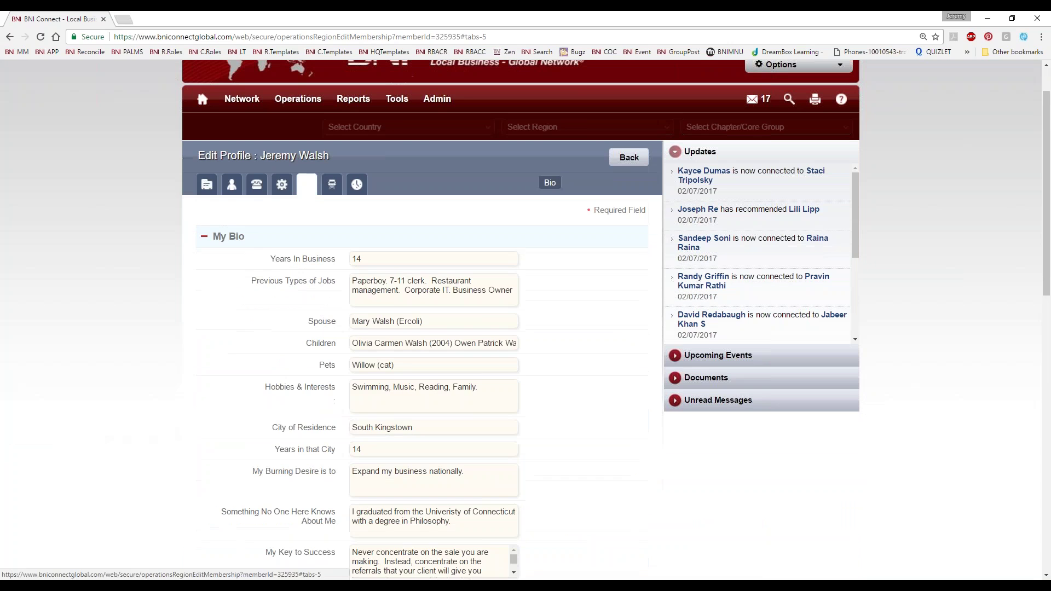
{"action": "scroll", "coordinate": [138, 400], "scroll_direction": "down", "scroll_amount": 3}
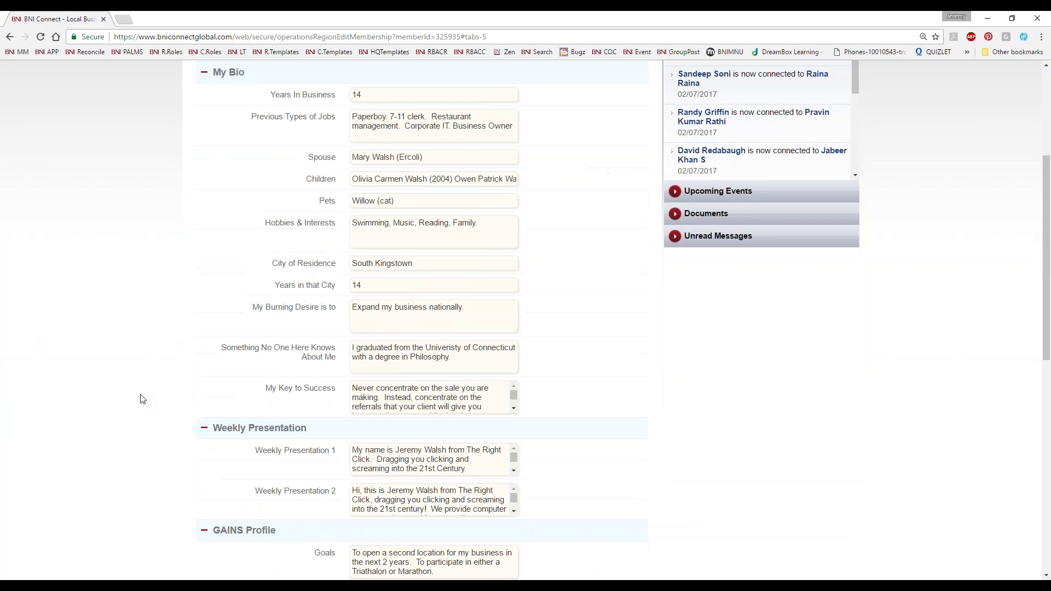
{"action": "scroll", "coordinate": [136, 400], "scroll_direction": "up", "scroll_amount": 2}
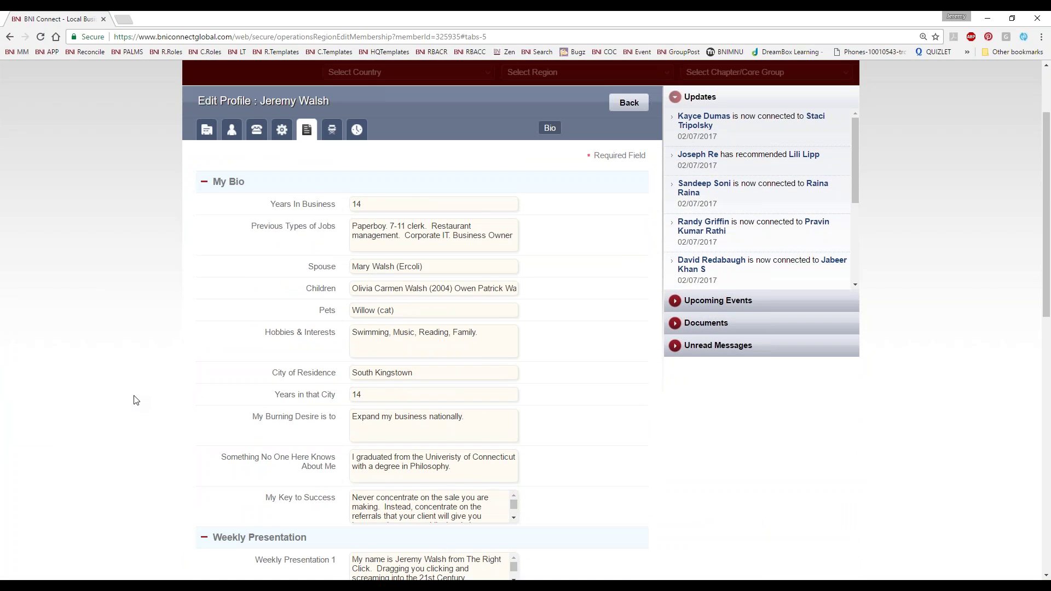
Examine the My Bio and Weekly Presentation entries in the Bio section, highlighting the My Bio heading
{"action": "scroll", "coordinate": [136, 400], "scroll_direction": "down", "scroll_amount": 1}
{"action": "scroll", "coordinate": [105, 383], "scroll_direction": "down", "scroll_amount": 10}
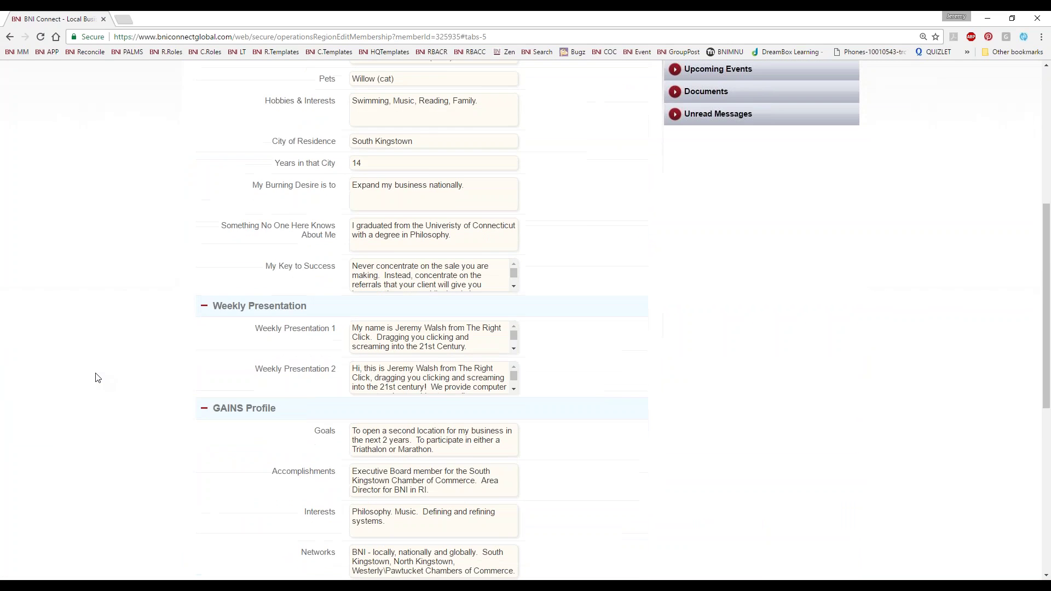
{"action": "scroll", "coordinate": [97, 378], "scroll_direction": "up", "scroll_amount": 9}
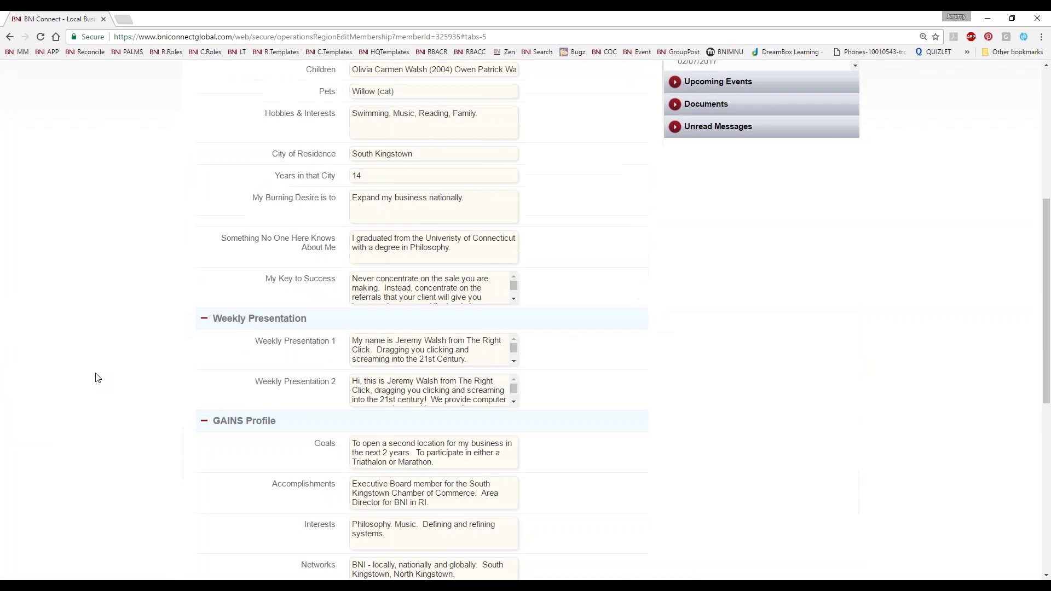
{"action": "scroll", "coordinate": [97, 377], "scroll_direction": "up", "scroll_amount": 1}
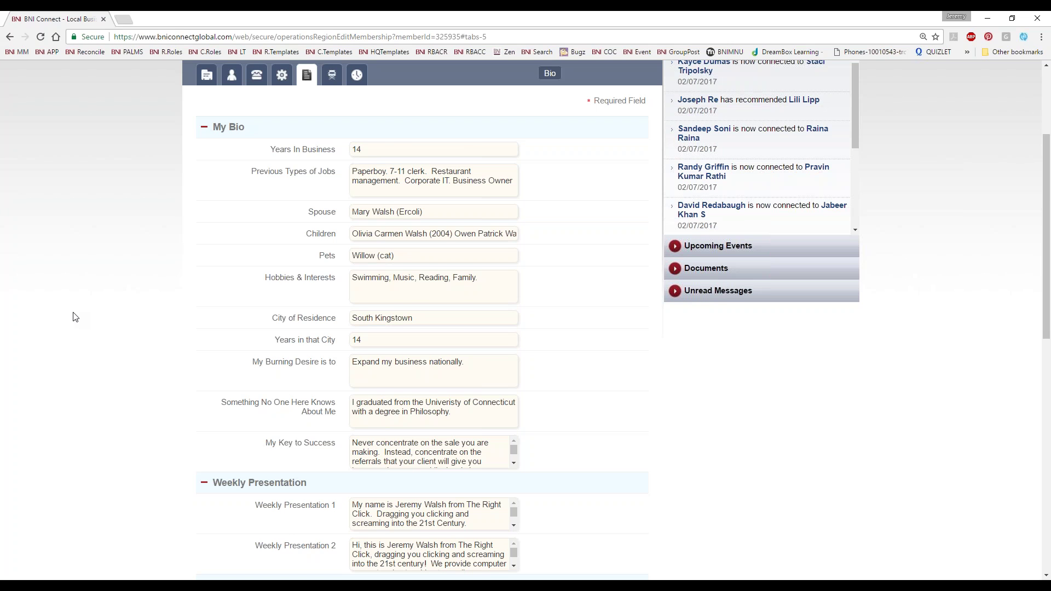
{"action": "scroll", "coordinate": [711, 436], "scroll_direction": "down", "scroll_amount": 3}
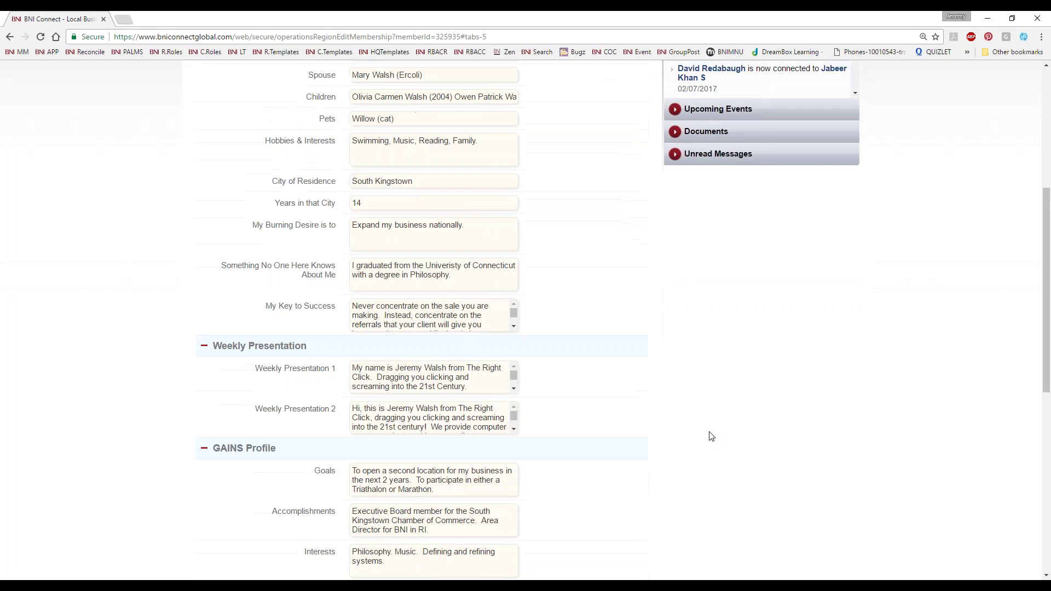
{"action": "scroll", "coordinate": [712, 436], "scroll_direction": "up", "scroll_amount": 3}
{"action": "scroll", "coordinate": [569, 438], "scroll_direction": "down", "scroll_amount": 1}
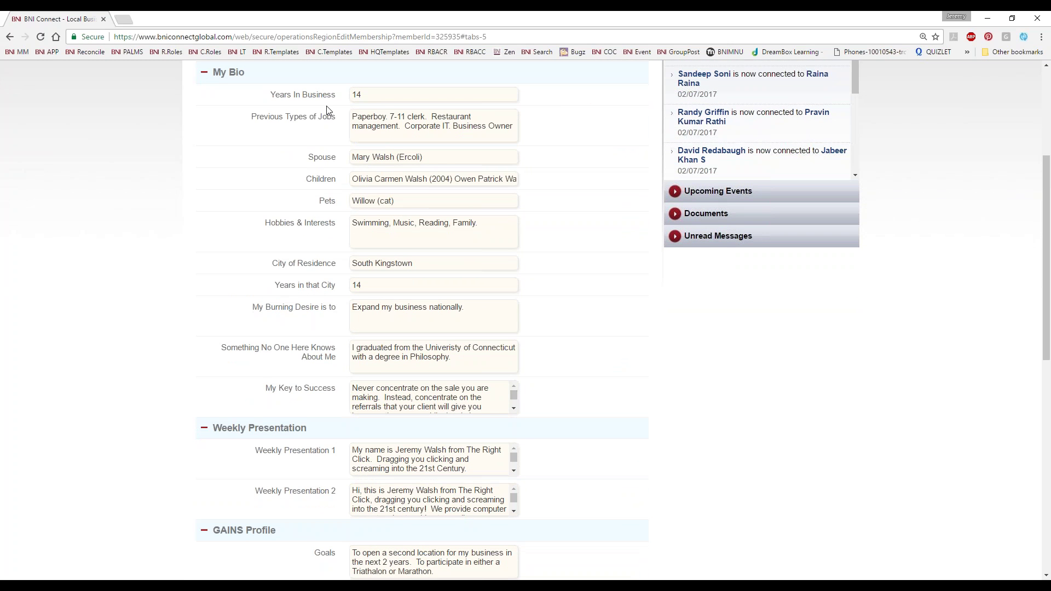
{"action": "scroll", "coordinate": [648, 450], "scroll_direction": "down", "scroll_amount": 2}
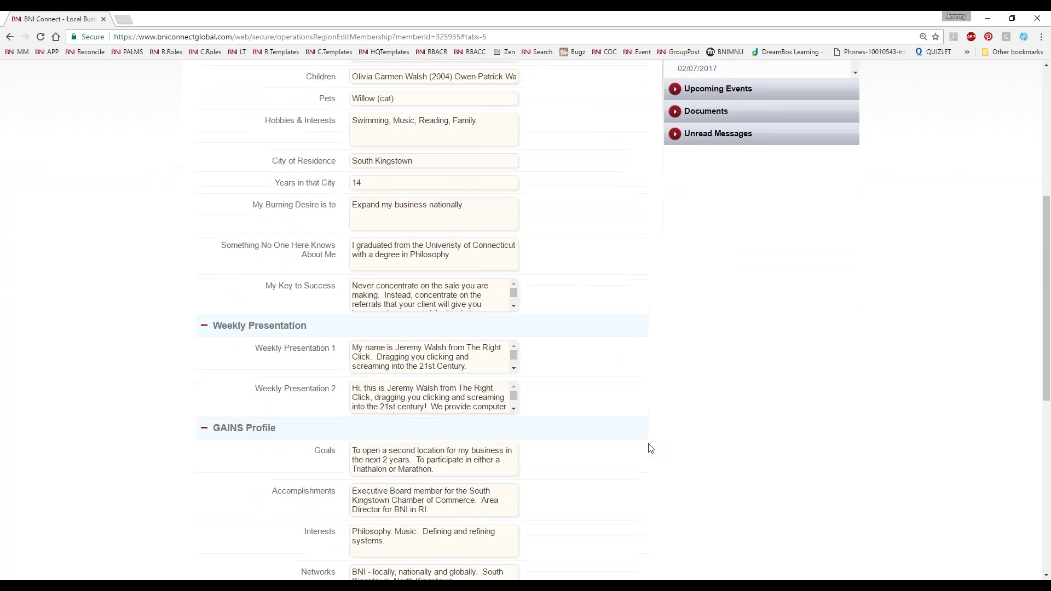
{"action": "scroll", "coordinate": [309, 217], "scroll_direction": "up", "scroll_amount": 2}
{"action": "left_click_drag", "start_coordinate": [262, 76], "coordinate": [214, 76]}
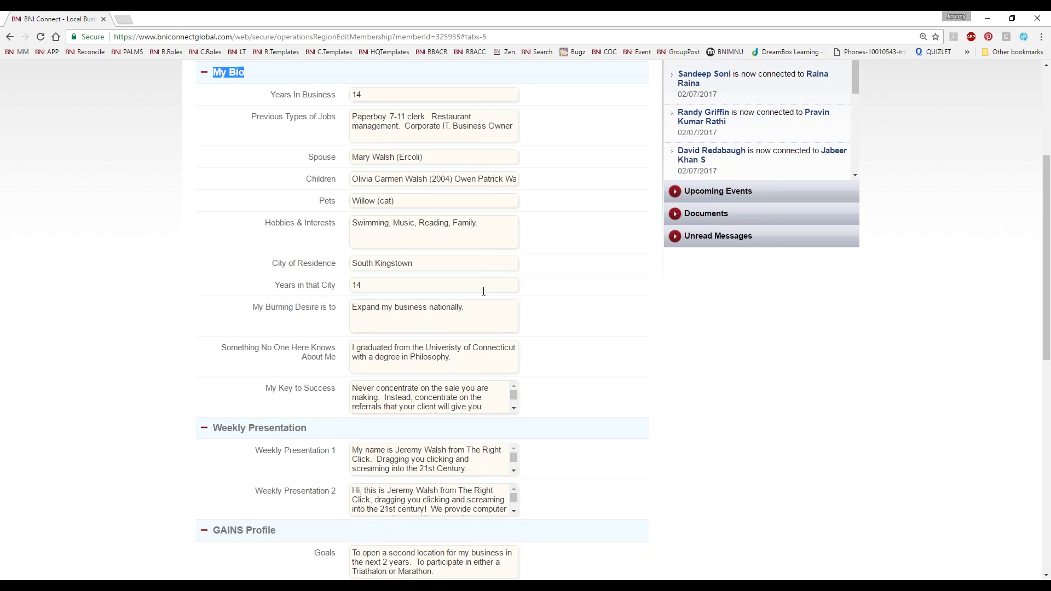
Review the GAINS Profile and Tops Profile entries and submit the Bio section's update
{"action": "scroll", "coordinate": [600, 241], "scroll_direction": "down", "scroll_amount": 5}
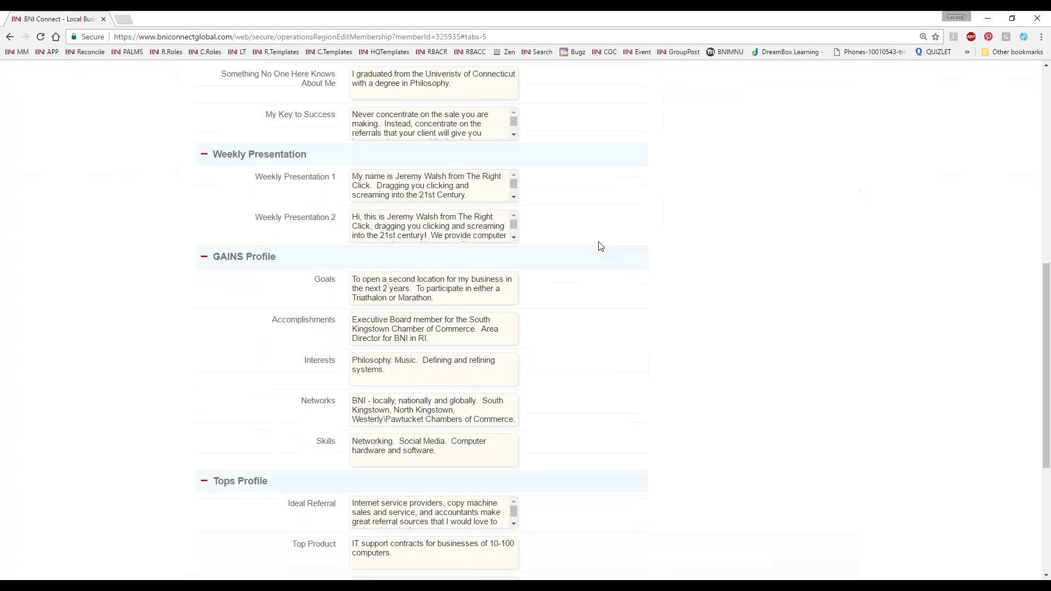
{"action": "scroll", "coordinate": [600, 246], "scroll_direction": "down", "scroll_amount": 1}
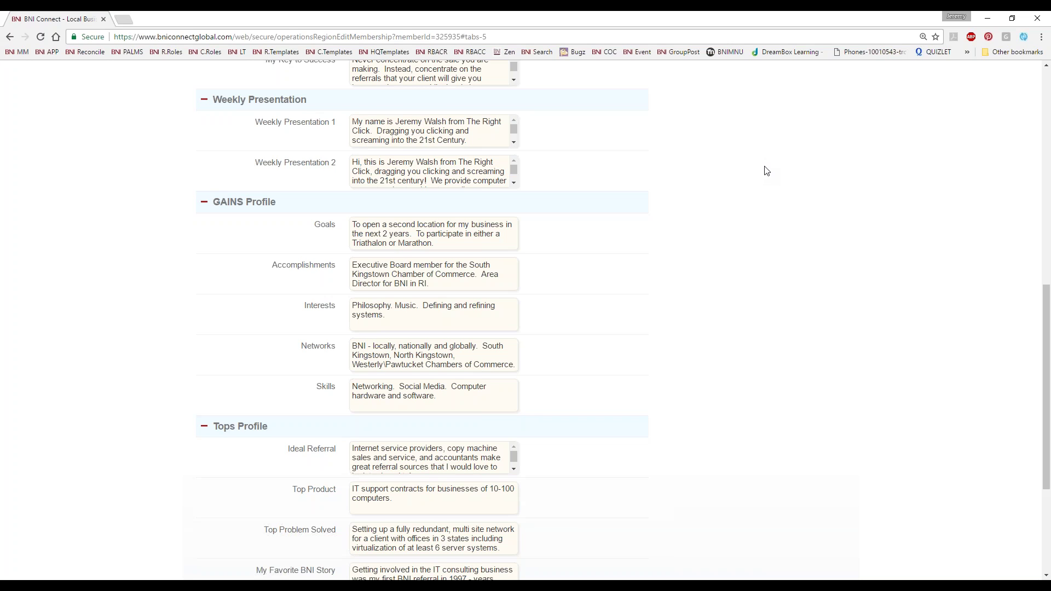
{"action": "scroll", "coordinate": [897, 279], "scroll_direction": "down", "scroll_amount": 2}
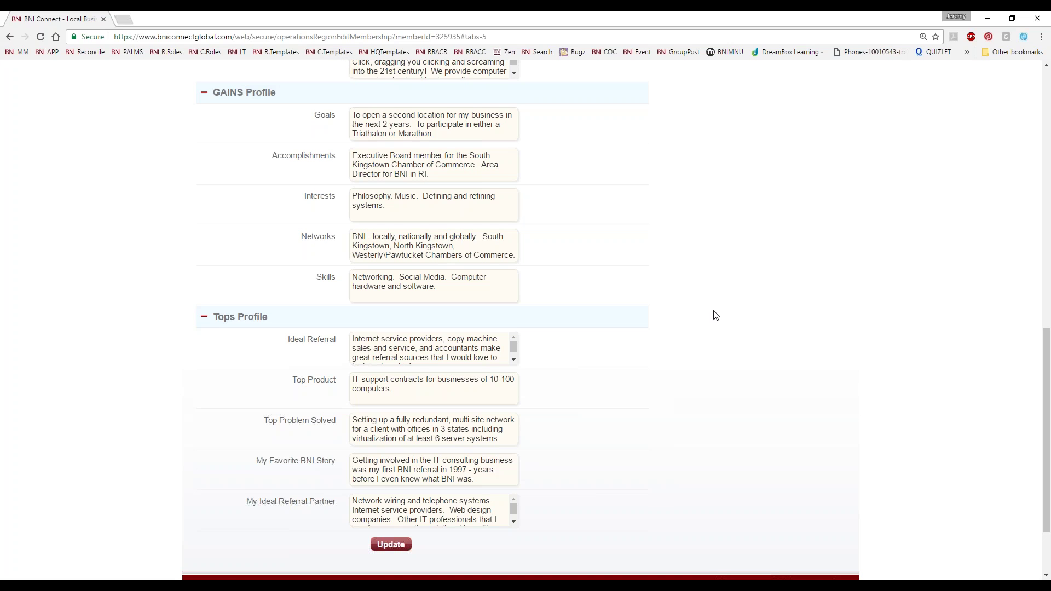
{"action": "scroll", "coordinate": [715, 314], "scroll_direction": "down", "scroll_amount": 2}
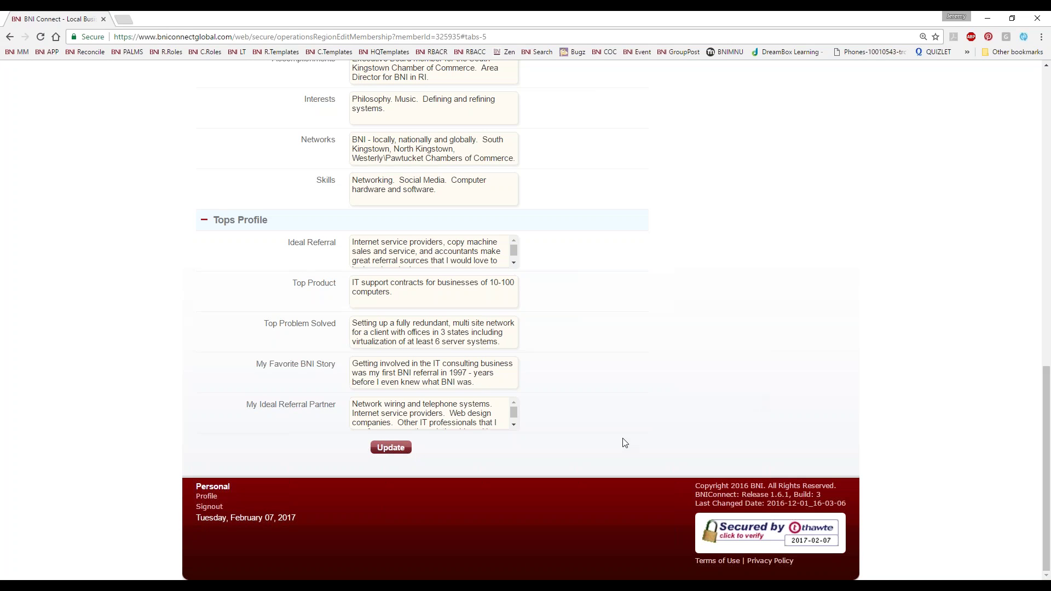
{"action": "left_click", "coordinate": [390, 448]}
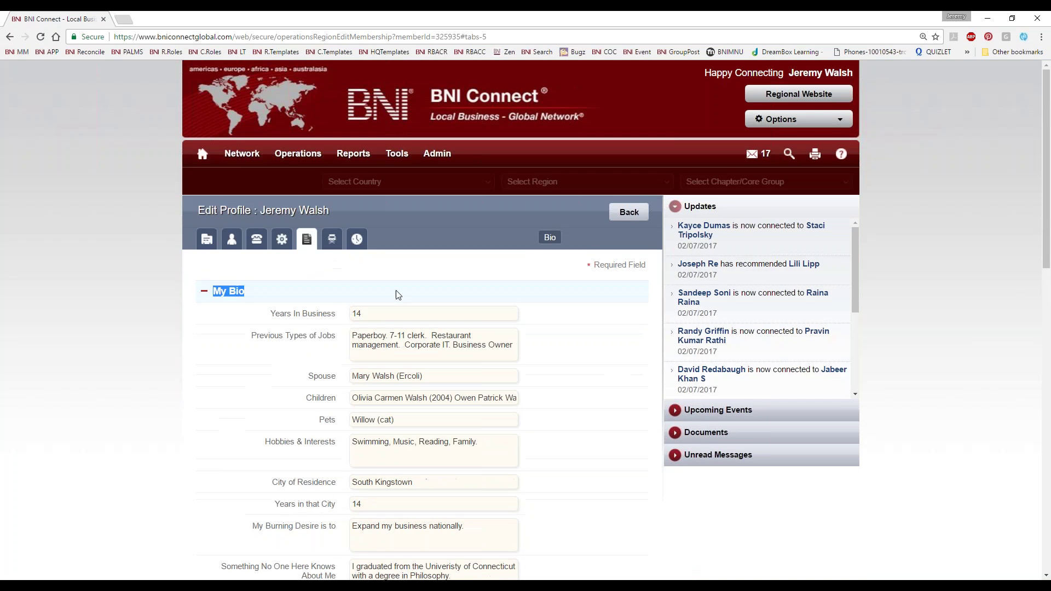
Open the Director Profile section and look over its company, contact and social networking link fields
{"action": "left_click", "coordinate": [332, 239]}
{"action": "scroll", "coordinate": [633, 492], "scroll_direction": "down", "scroll_amount": 5}
{"action": "scroll", "coordinate": [630, 491], "scroll_direction": "up", "scroll_amount": 2}
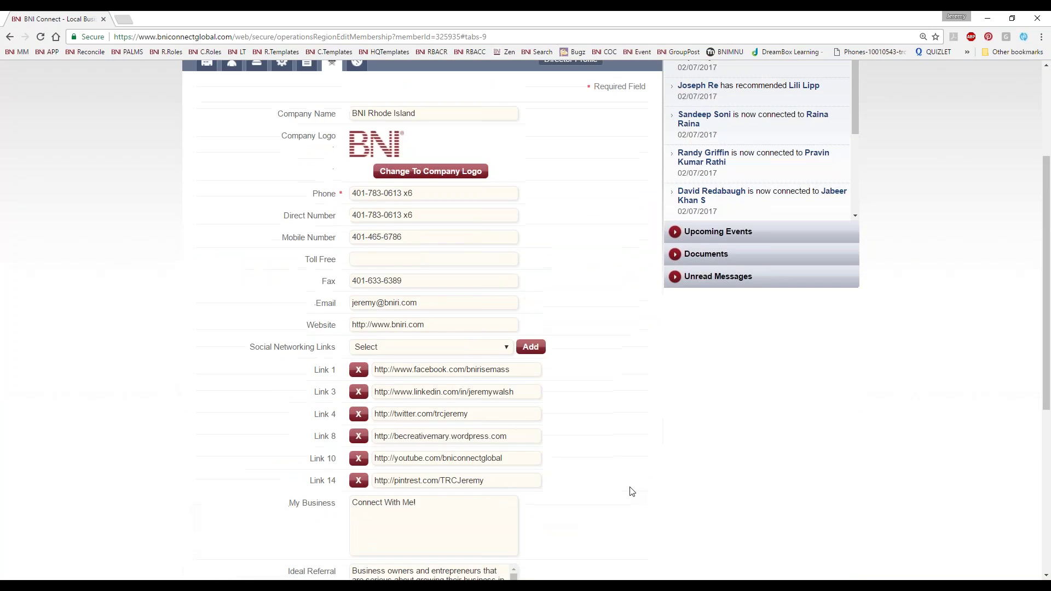
{"action": "scroll", "coordinate": [632, 491], "scroll_direction": "up", "scroll_amount": 3}
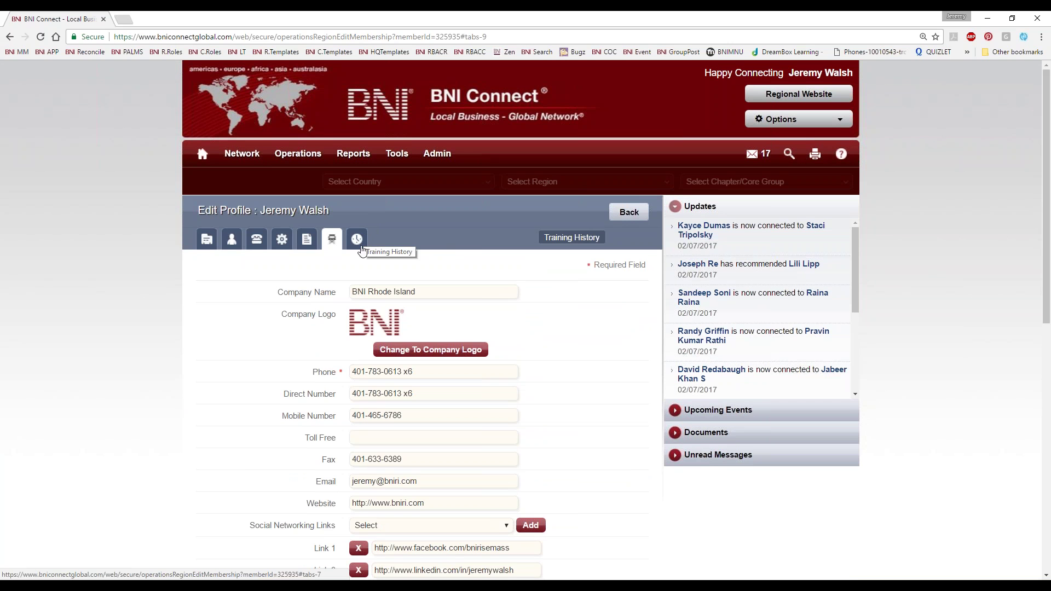
Open the Training History section and look through the list of attended trainings
{"action": "left_click", "coordinate": [356, 239]}
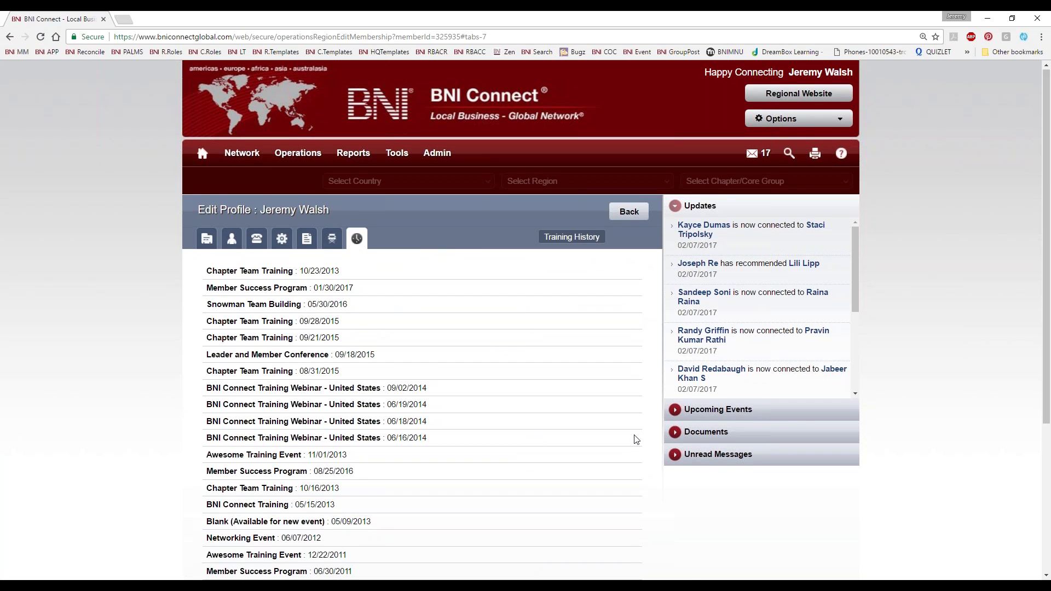
{"action": "scroll", "coordinate": [632, 438], "scroll_direction": "down", "scroll_amount": 3}
{"action": "scroll", "coordinate": [630, 422], "scroll_direction": "up", "scroll_amount": 3}
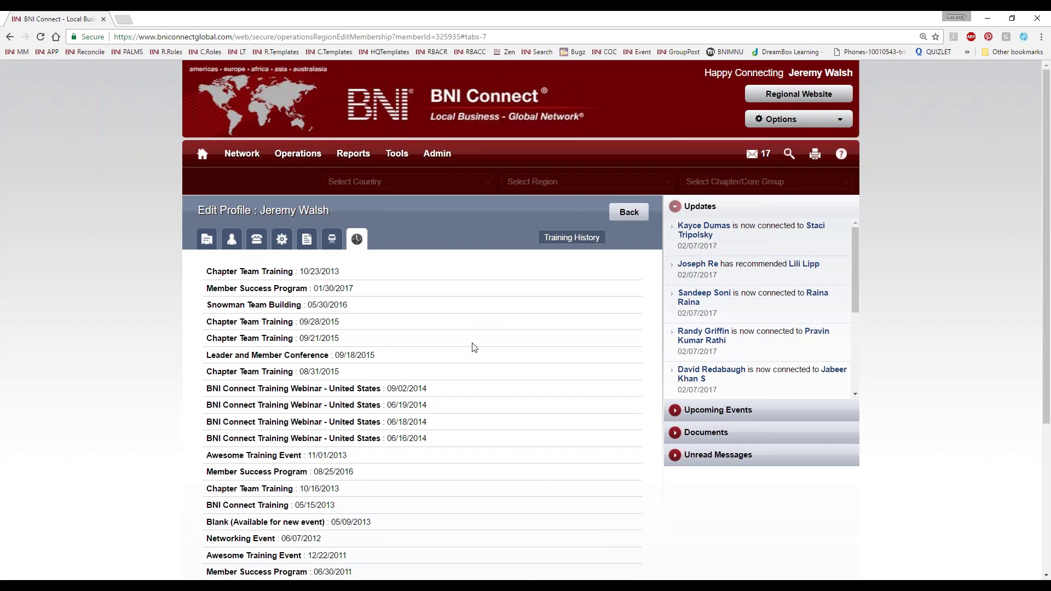
Look over the Main Profile section, and open the member's own profile page to review it
{"action": "left_click", "coordinate": [206, 239]}
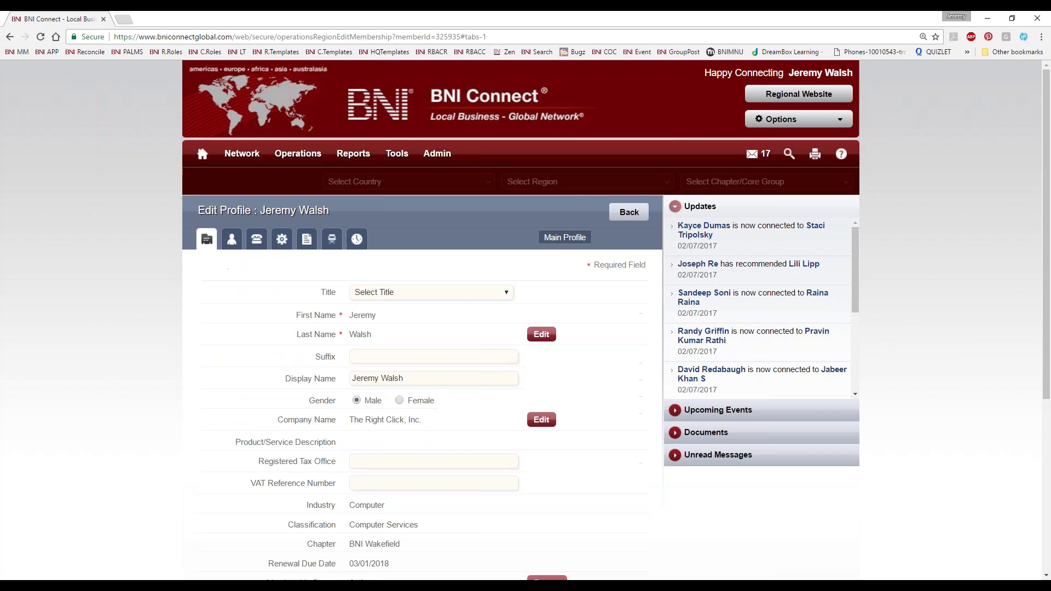
{"action": "scroll", "coordinate": [117, 290], "scroll_direction": "down", "scroll_amount": 5}
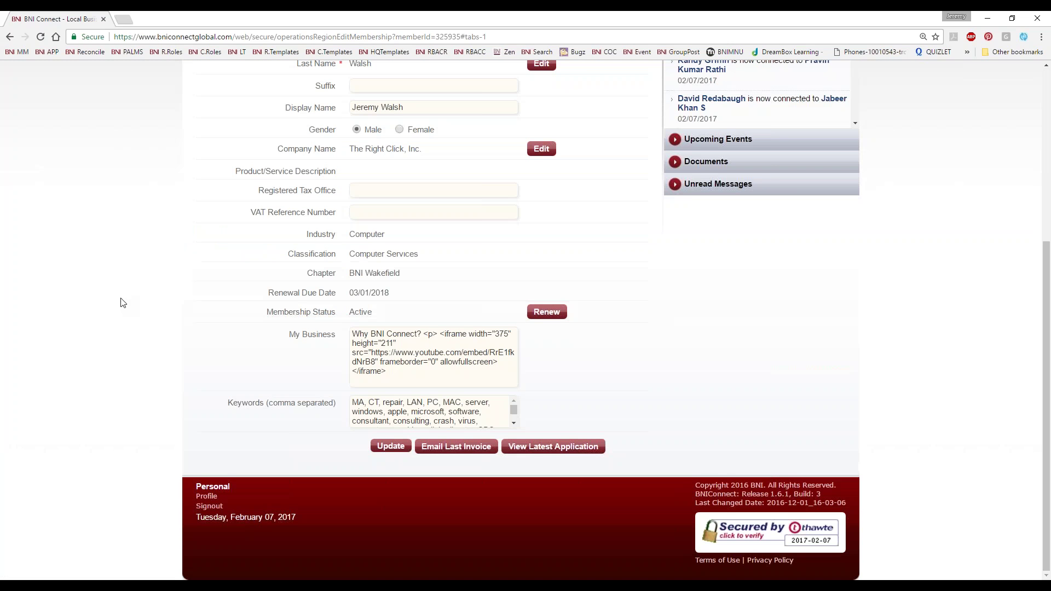
{"action": "left_click", "coordinate": [209, 498]}
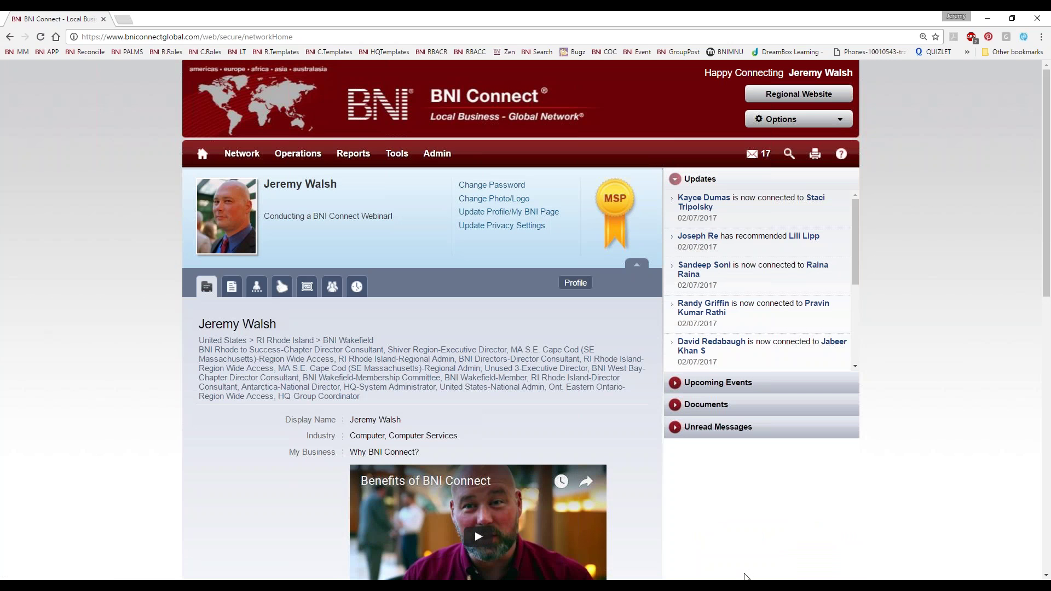
{"action": "scroll", "coordinate": [487, 500], "scroll_direction": "down", "scroll_amount": 7}
{"action": "scroll", "coordinate": [495, 501], "scroll_direction": "up", "scroll_amount": 7}
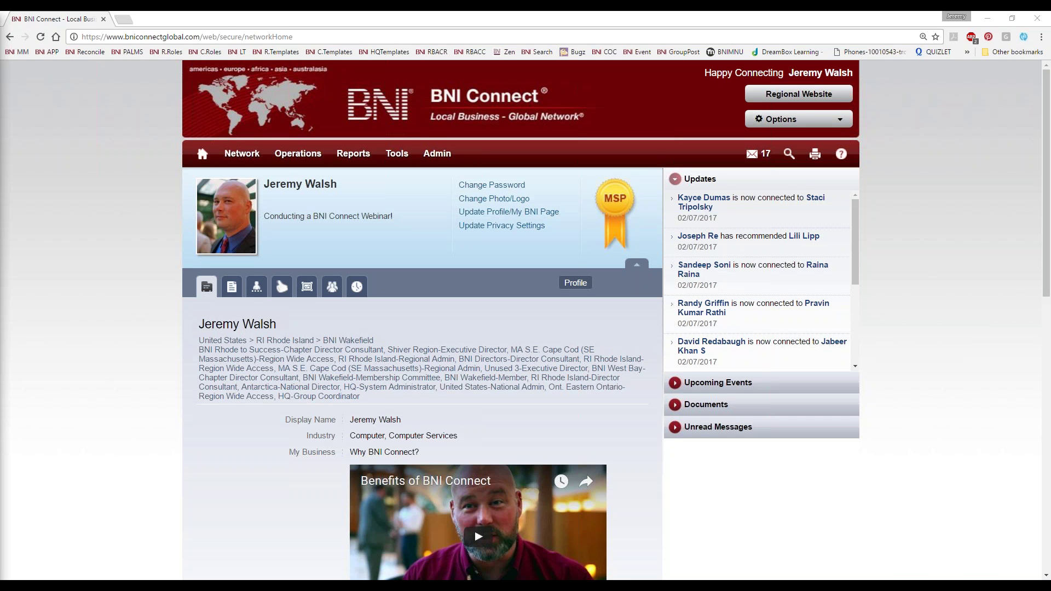
View the Live & Recorded Webinars page on the BNI Connect Support site in a new browser tab, and close that tab
{"action": "left_click", "coordinate": [496, 19]}
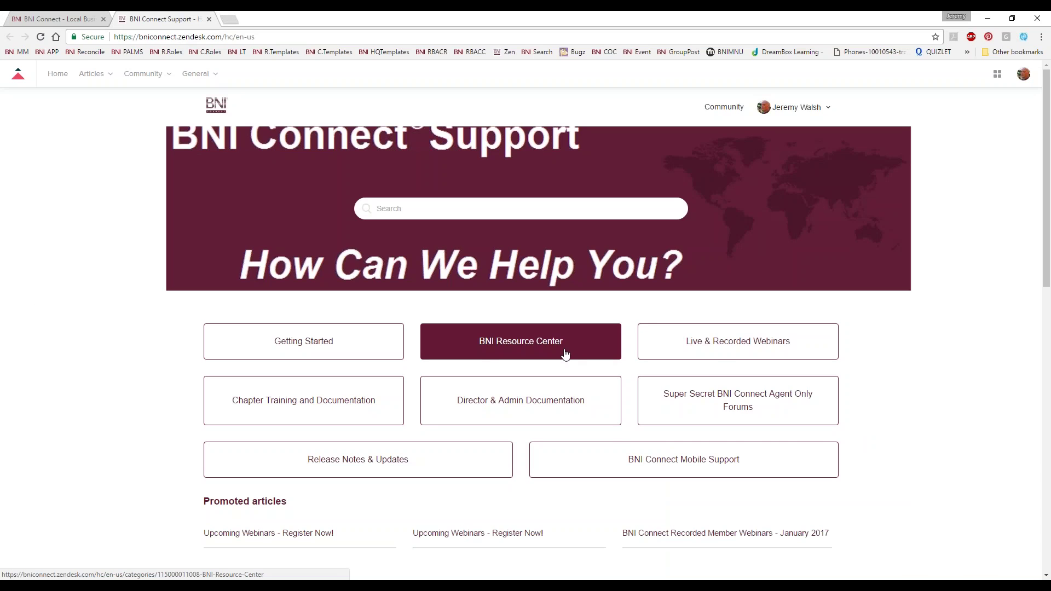
{"action": "left_click", "coordinate": [720, 352]}
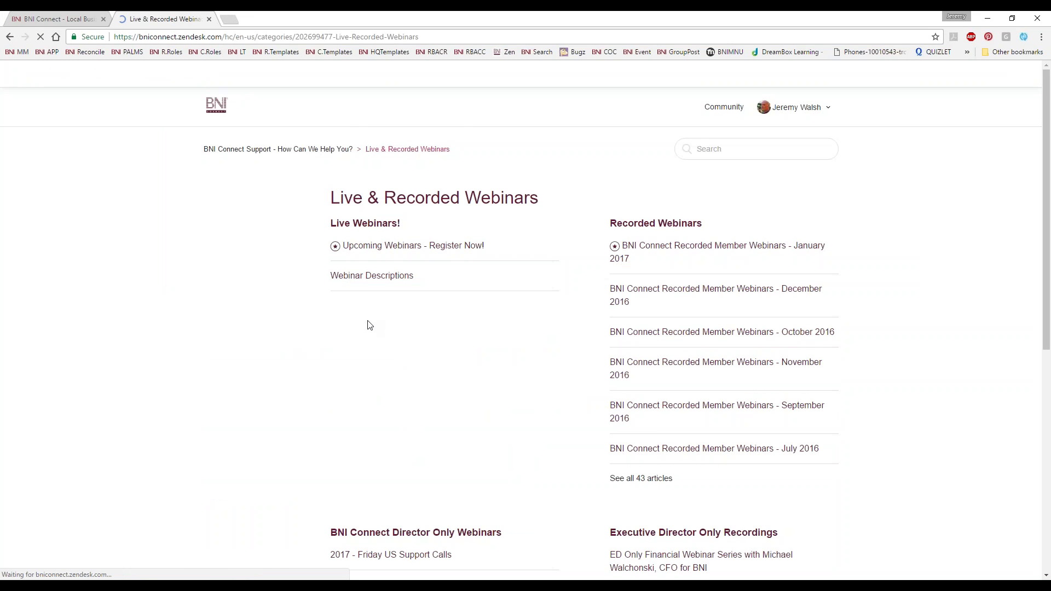
{"action": "scroll", "coordinate": [394, 383], "scroll_direction": "down", "scroll_amount": 1}
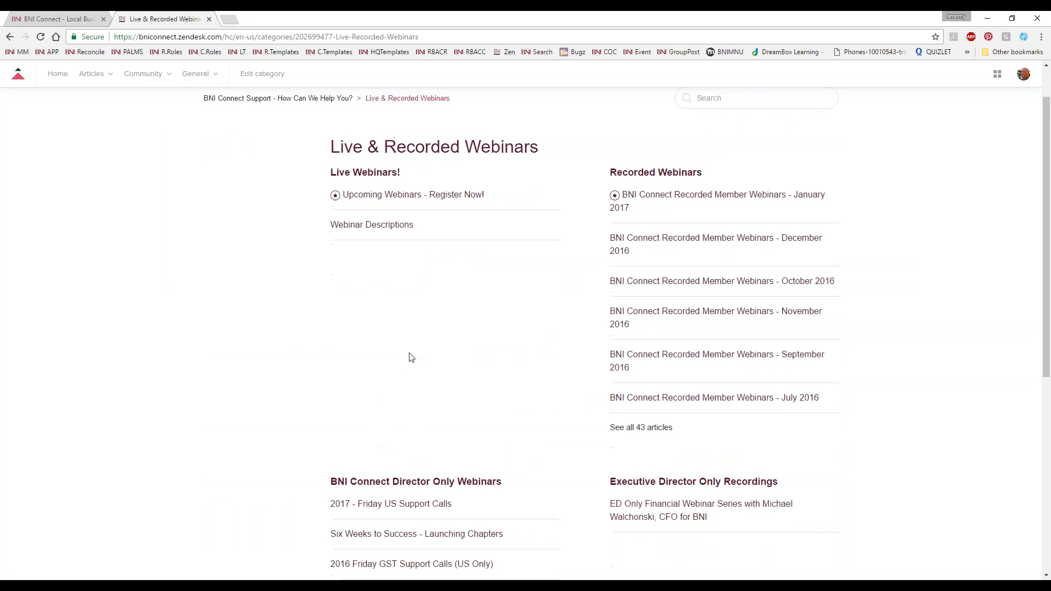
{"action": "scroll", "coordinate": [378, 317], "scroll_direction": "up", "scroll_amount": 1}
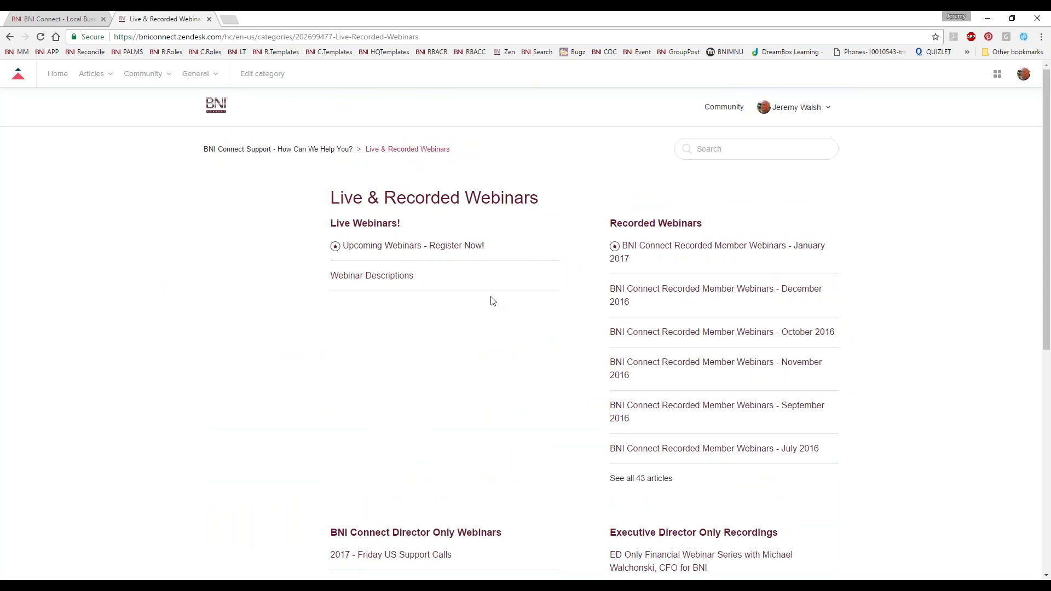
{"action": "left_click", "coordinate": [209, 19]}
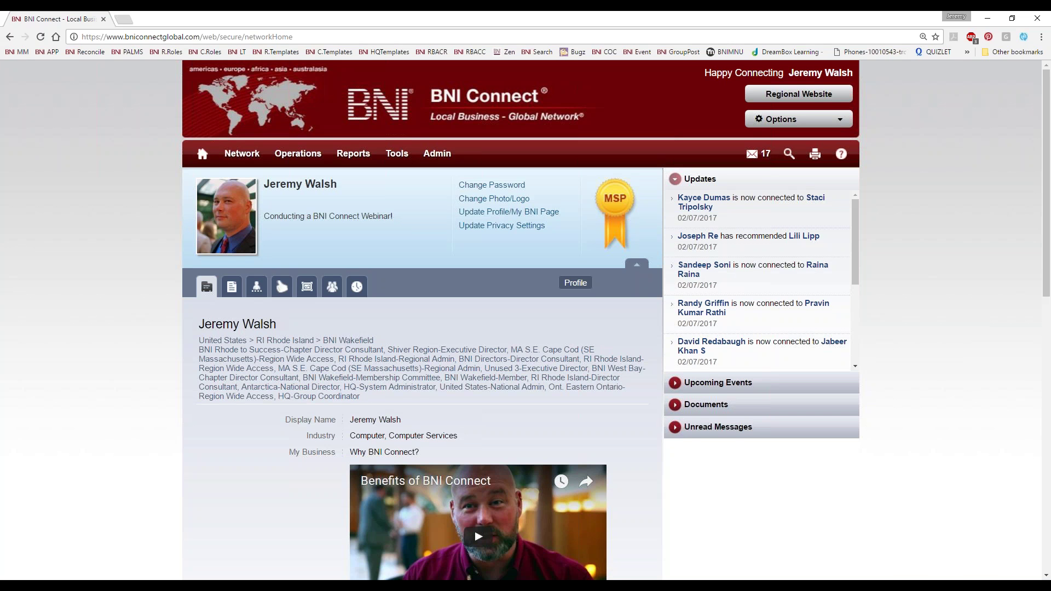
Review the profile page's business video, keywords, company logo and contact details
{"action": "scroll", "coordinate": [205, 402], "scroll_direction": "down", "scroll_amount": 5}
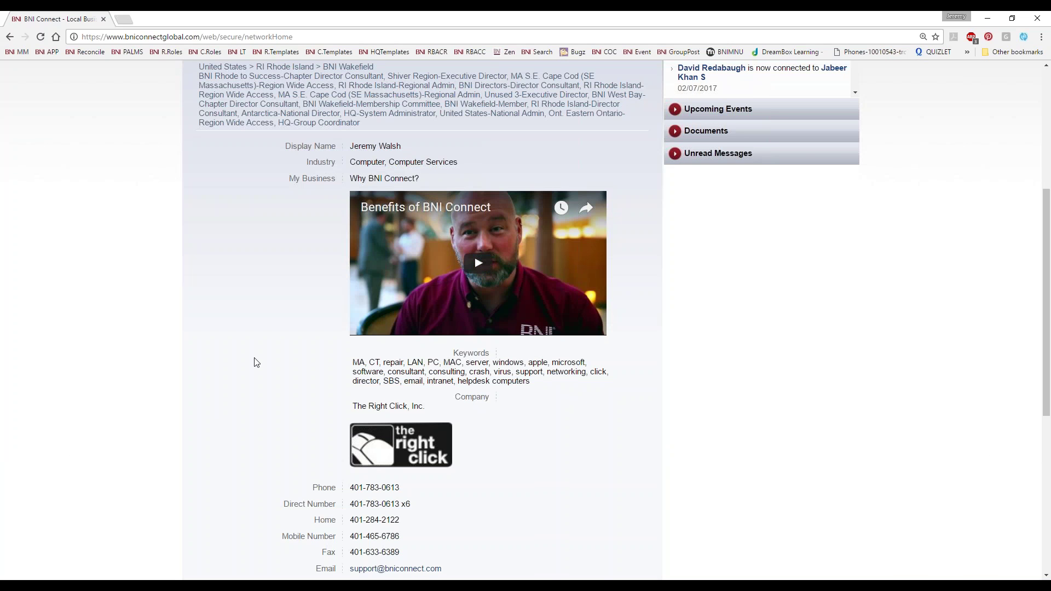
{"action": "scroll", "coordinate": [491, 324], "scroll_direction": "up", "scroll_amount": 5}
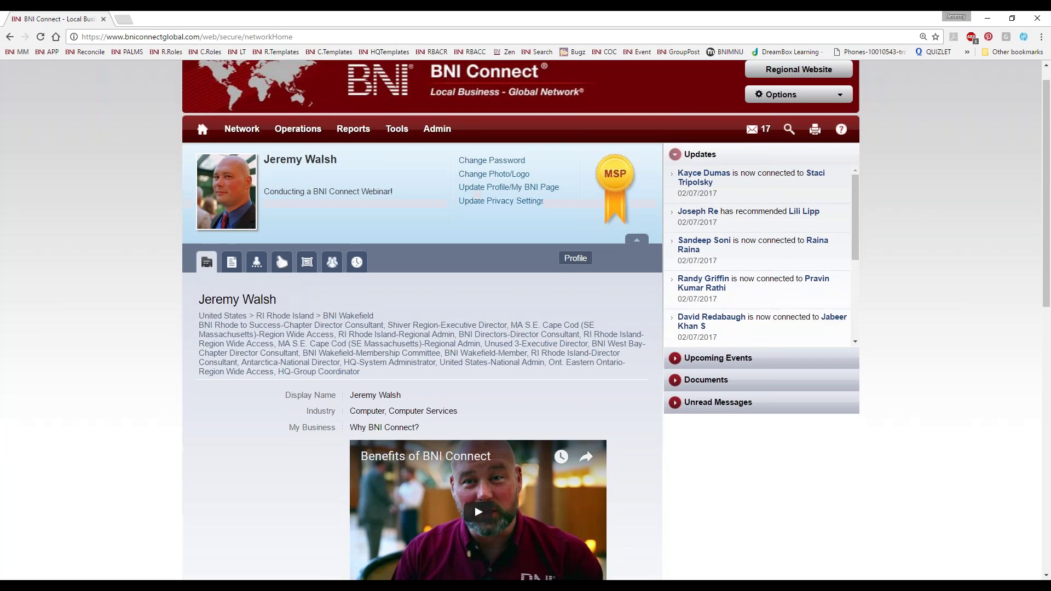
{"action": "scroll", "coordinate": [520, 320], "scroll_direction": "up", "scroll_amount": 1}
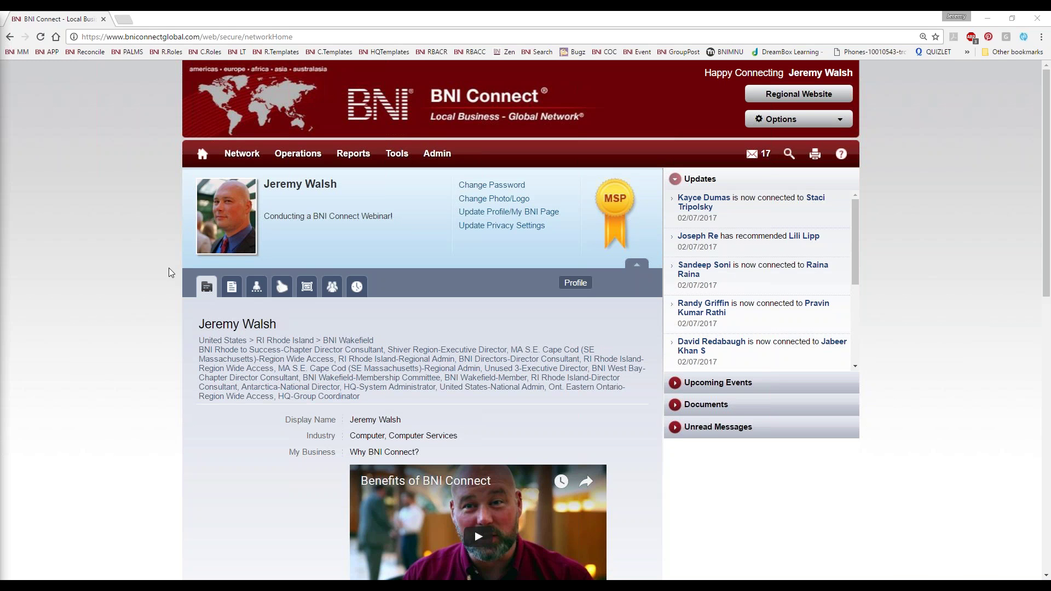
Open the BNI Connect YouTube channel, youtube.com/user/BNIConnectGlobal, in a new browser tab
{"action": "left_click", "coordinate": [127, 21]}
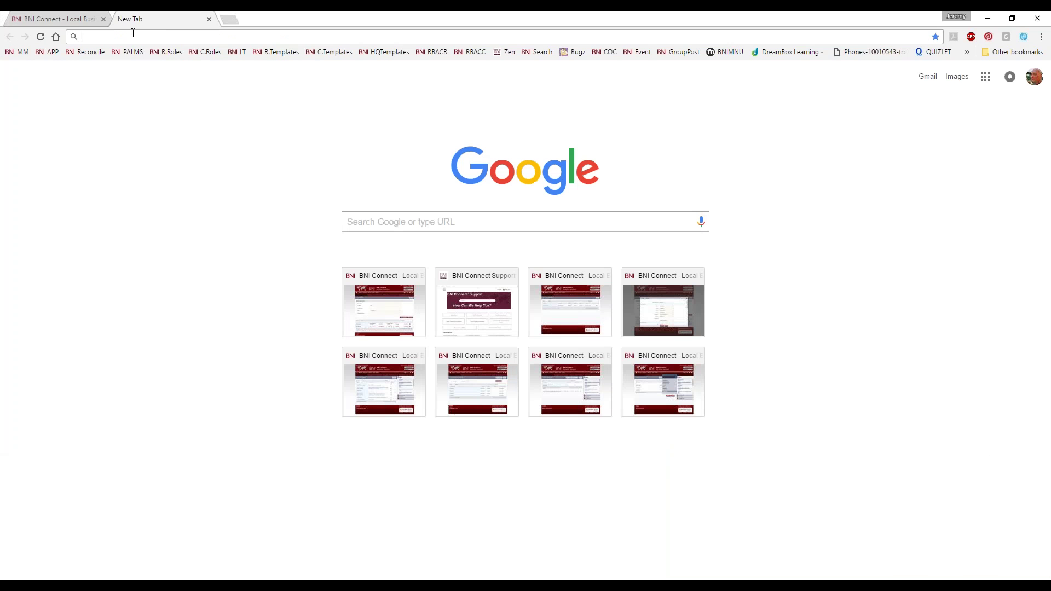
{"action": "type", "text": "^"}
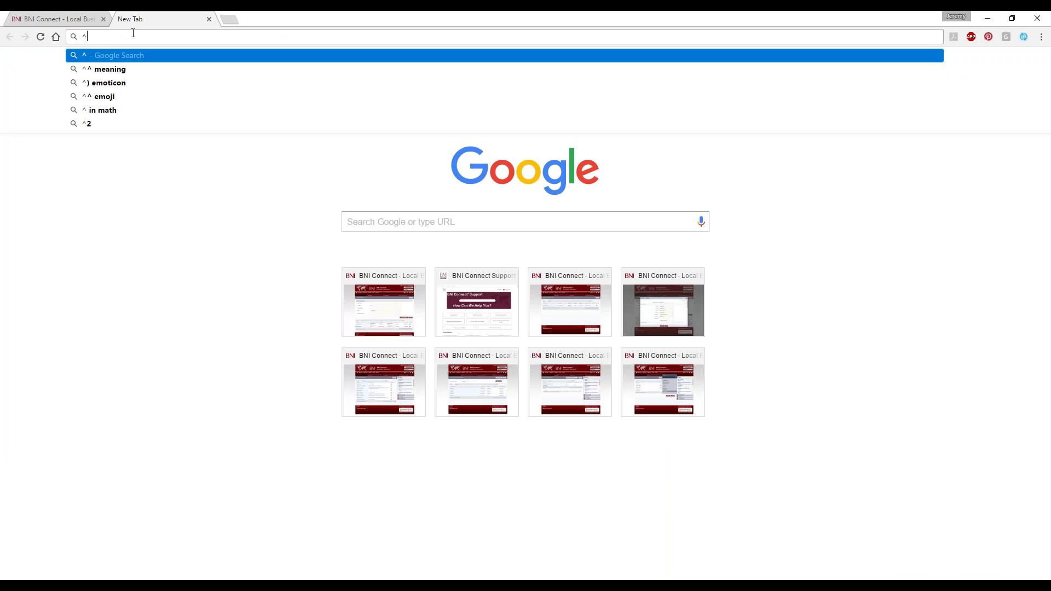
{"action": "key", "text": "BackSpace"}
{"action": "type", "text": "yt"}
{"action": "key", "text": "BackSpace"}
{"action": "type", "text": "ou"}
{"action": "key", "text": "Return"}
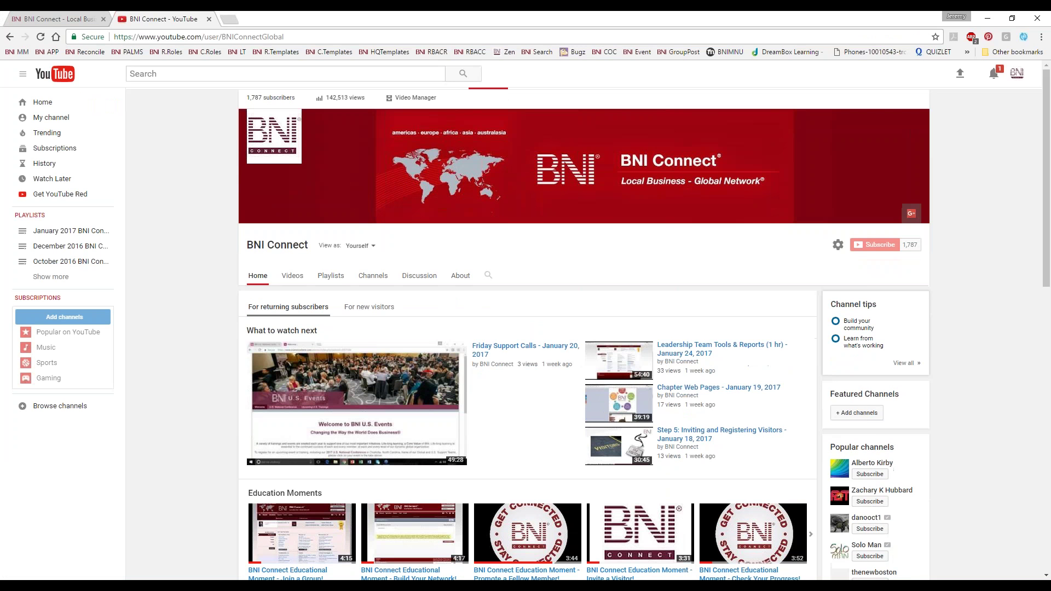
Browse the channel's Education Moments and the December and November 2016 BNI Connect Webinars videos
{"action": "scroll", "coordinate": [215, 457], "scroll_direction": "down", "scroll_amount": 1}
{"action": "scroll", "coordinate": [214, 457], "scroll_direction": "up", "scroll_amount": 1}
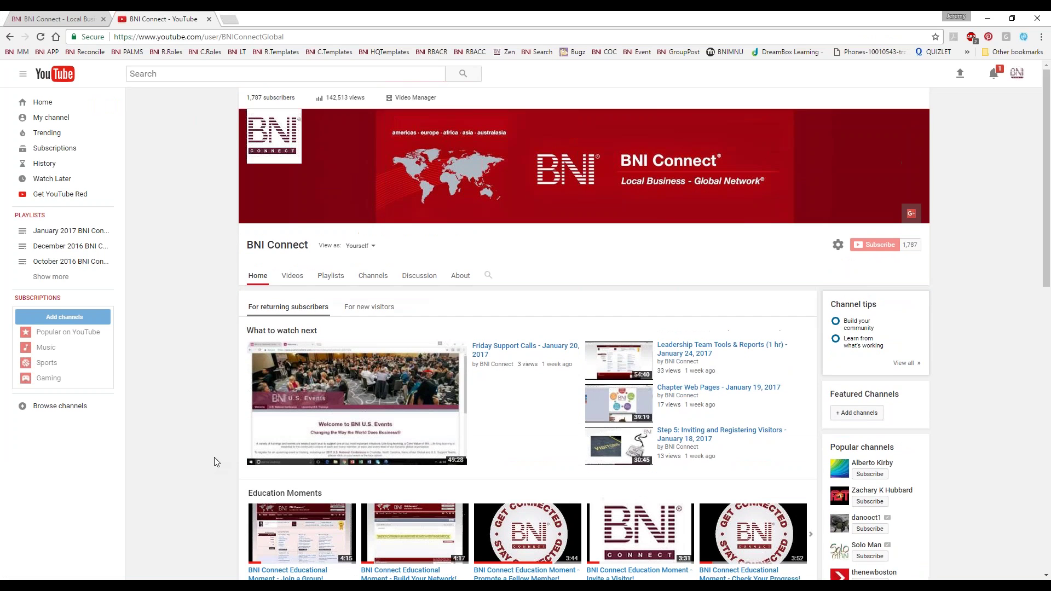
{"action": "scroll", "coordinate": [265, 479], "scroll_direction": "down", "scroll_amount": 5}
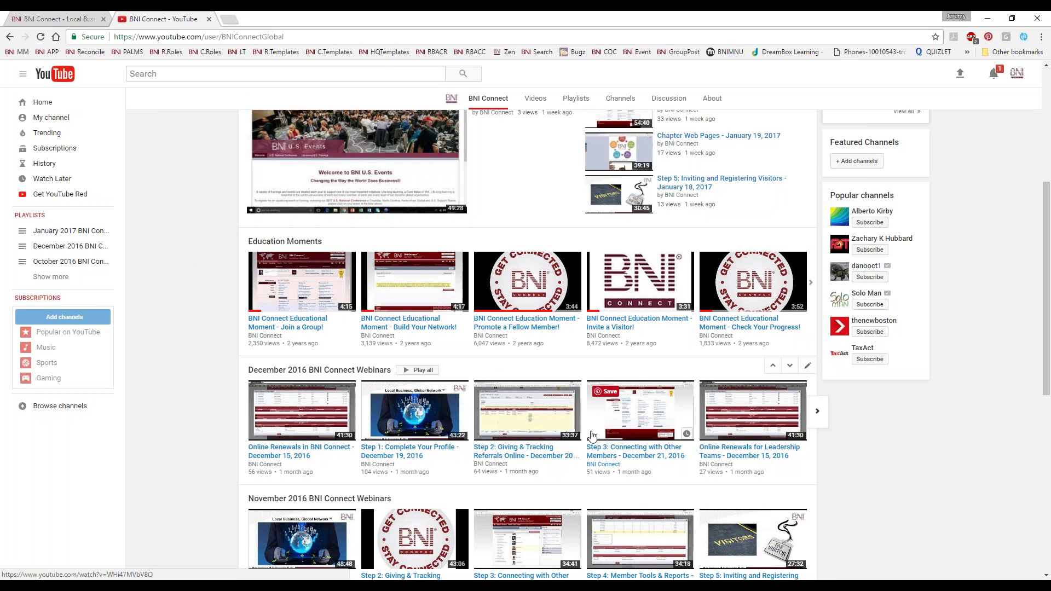
{"action": "scroll", "coordinate": [415, 310], "scroll_direction": "down", "scroll_amount": 3}
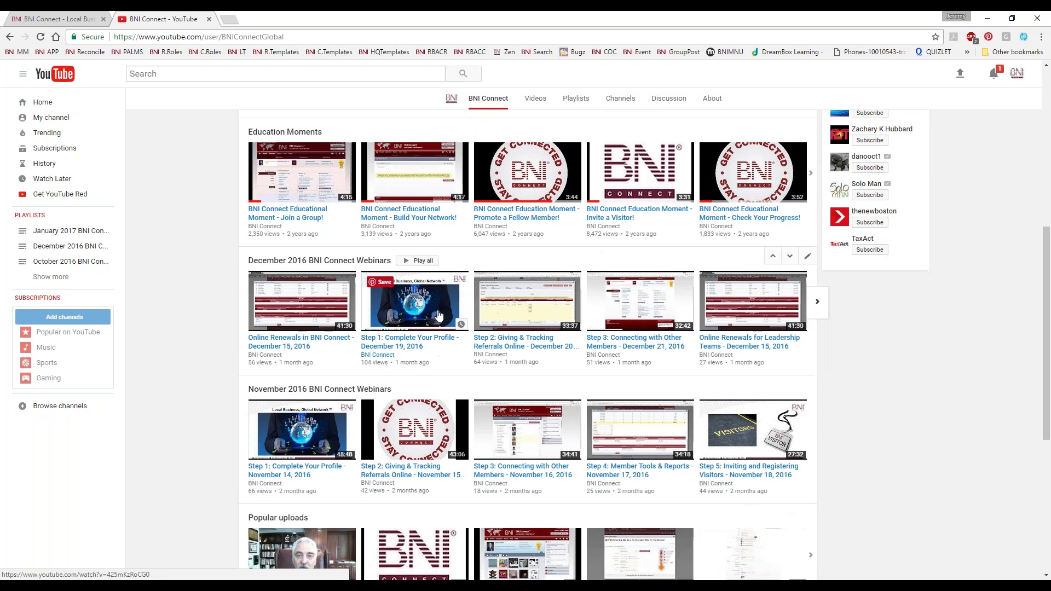
{"action": "scroll", "coordinate": [329, 350], "scroll_direction": "up", "scroll_amount": 6}
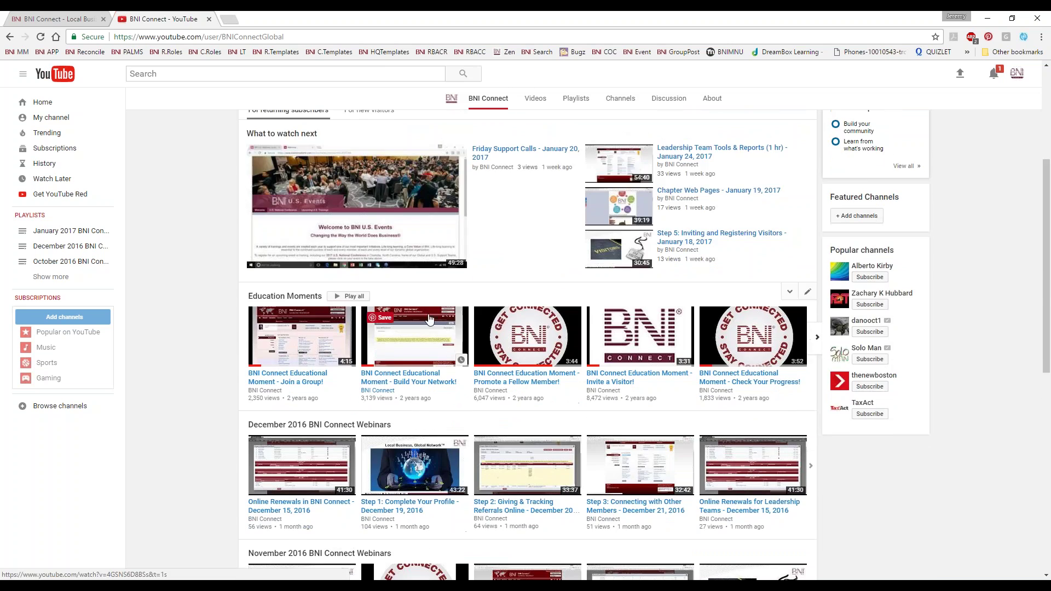
Open the Education Moments video "Promote a Fellow Member!" and pause its playback
{"action": "scroll", "coordinate": [328, 350], "scroll_direction": "down", "scroll_amount": 3}
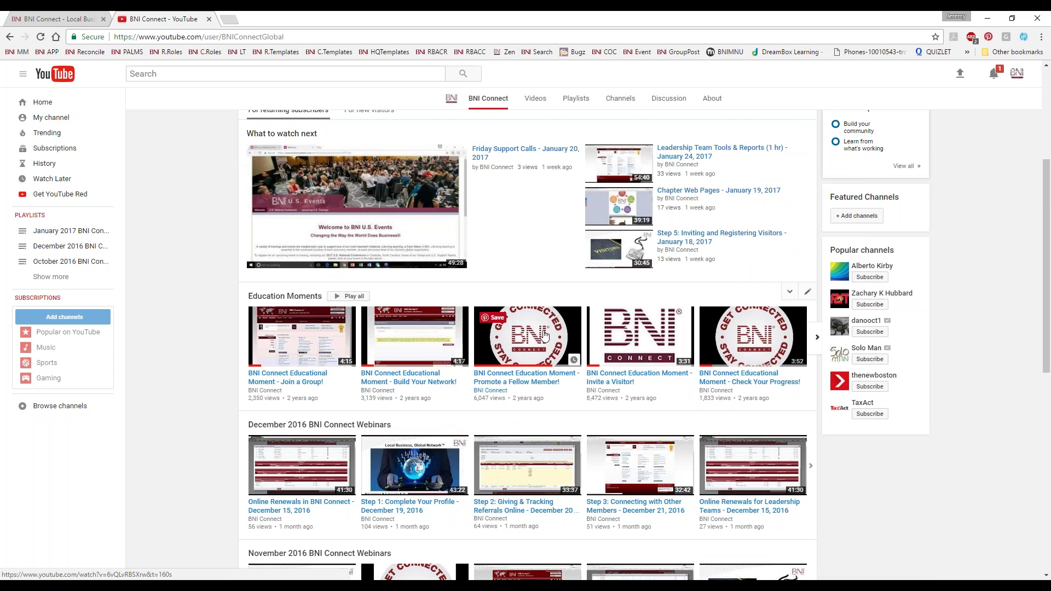
{"action": "left_click", "coordinate": [536, 343]}
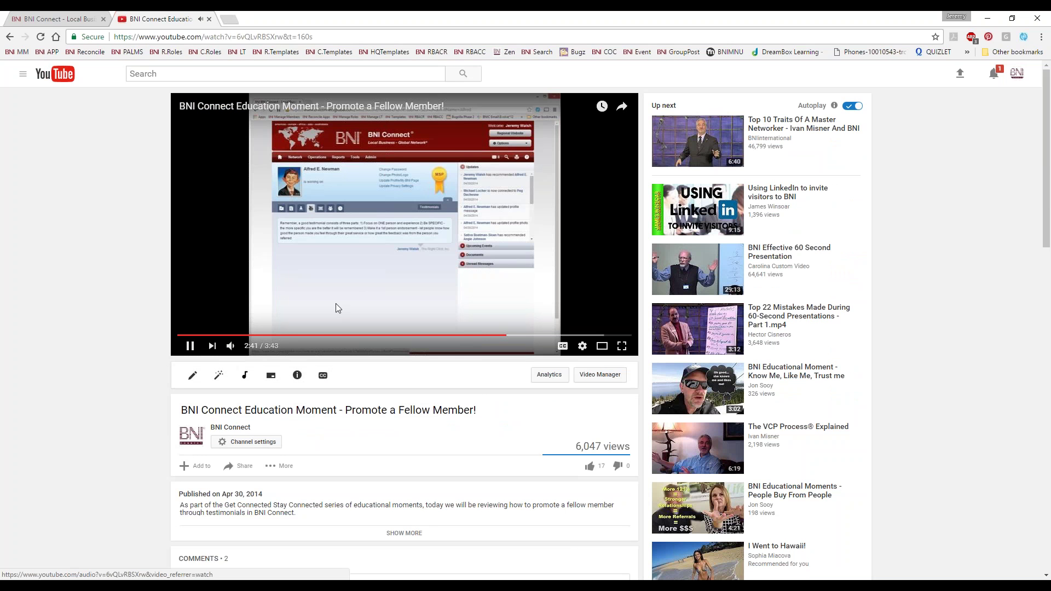
{"action": "left_click", "coordinate": [189, 346]}
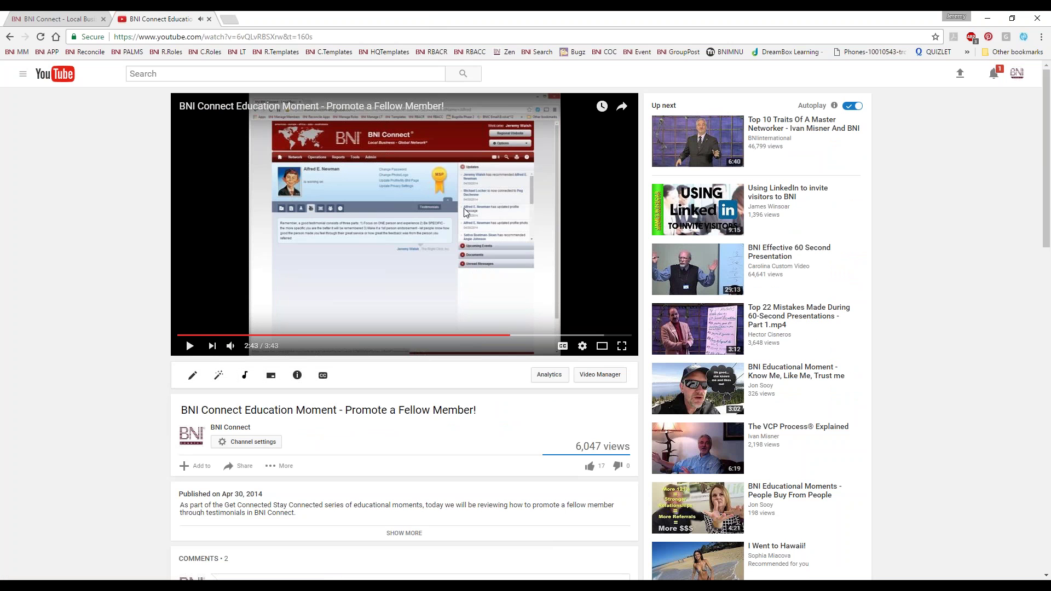
Display the share link of the paused video, followed by its embed code
{"action": "scroll", "coordinate": [409, 276], "scroll_direction": "down", "scroll_amount": 1}
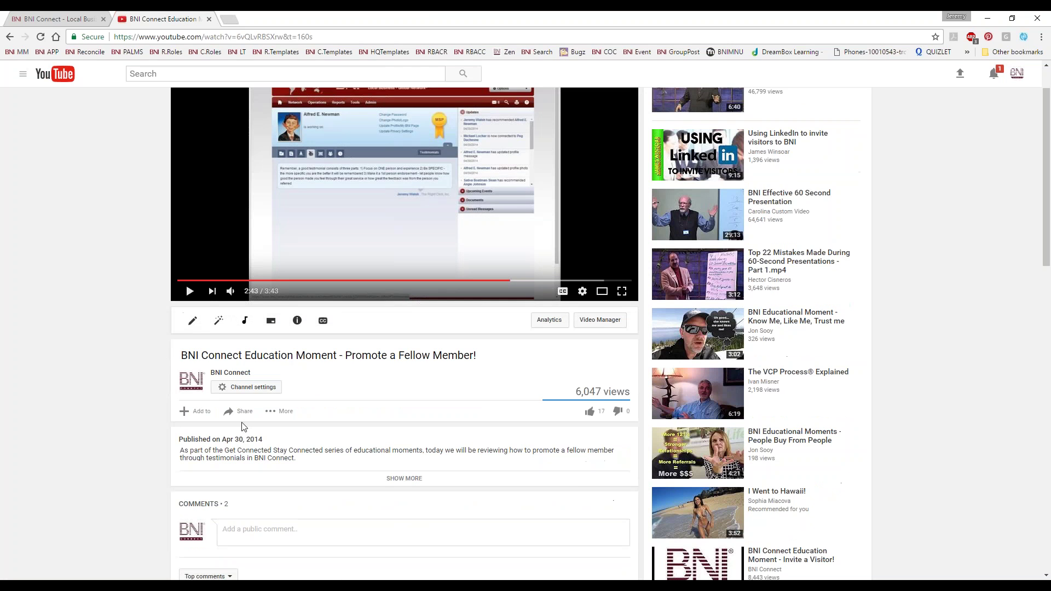
{"action": "left_click", "coordinate": [240, 413]}
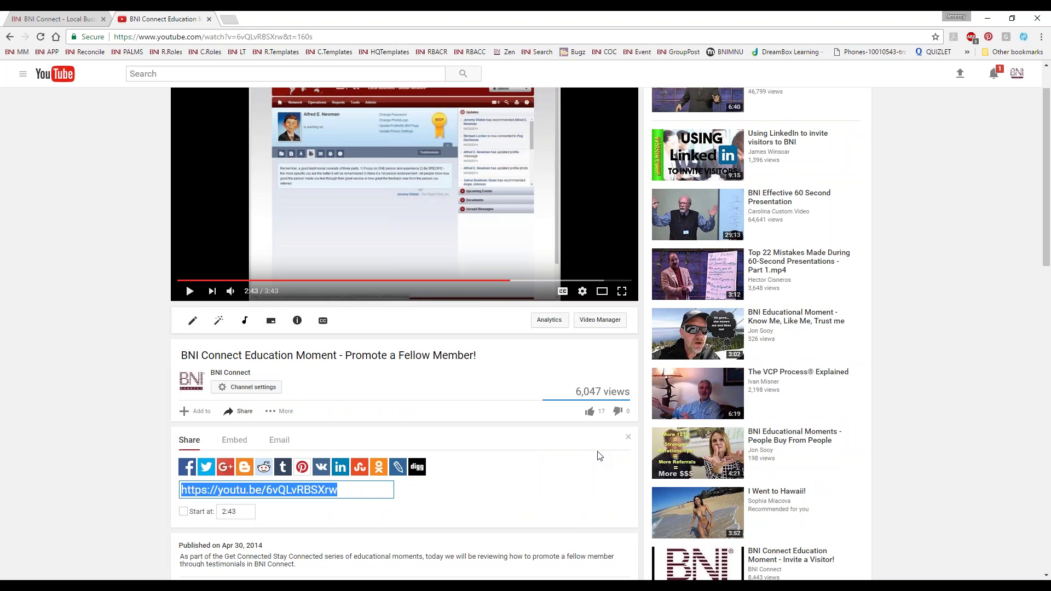
{"action": "scroll", "coordinate": [255, 332], "scroll_direction": "down", "scroll_amount": 3}
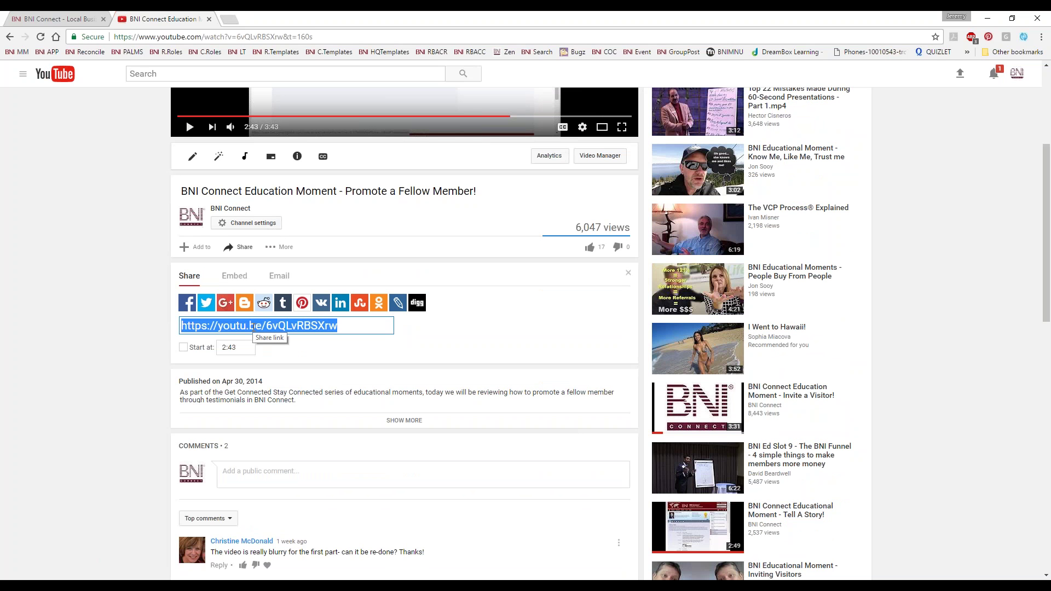
{"action": "left_click", "coordinate": [233, 281]}
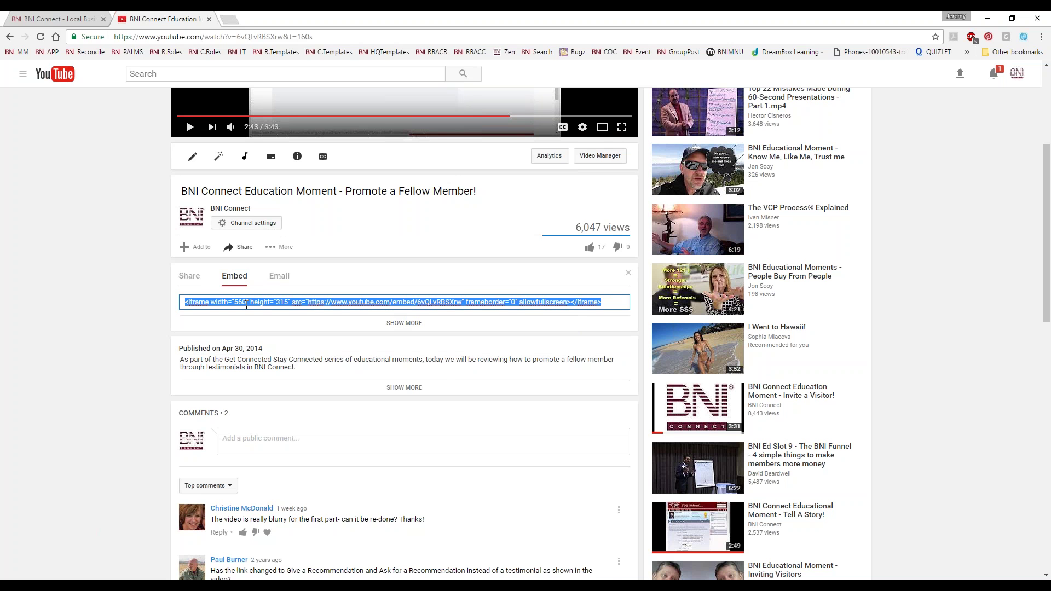
{"action": "scroll", "coordinate": [247, 307], "scroll_direction": "up", "scroll_amount": 4}
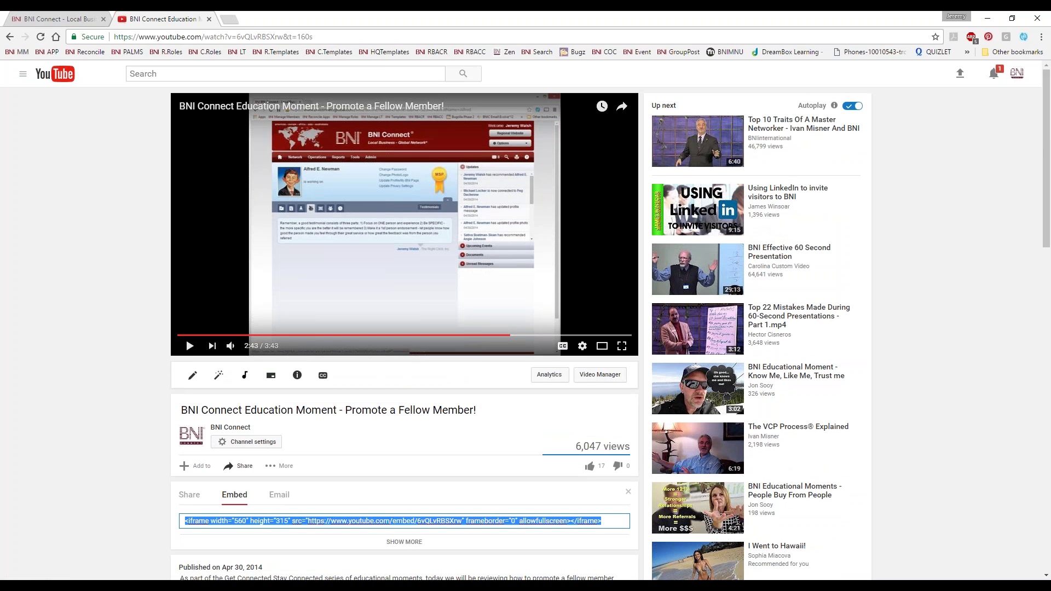
View the embedded business video on the BNI Connect member profile and return to the YouTube video page
{"action": "left_click", "coordinate": [76, 19]}
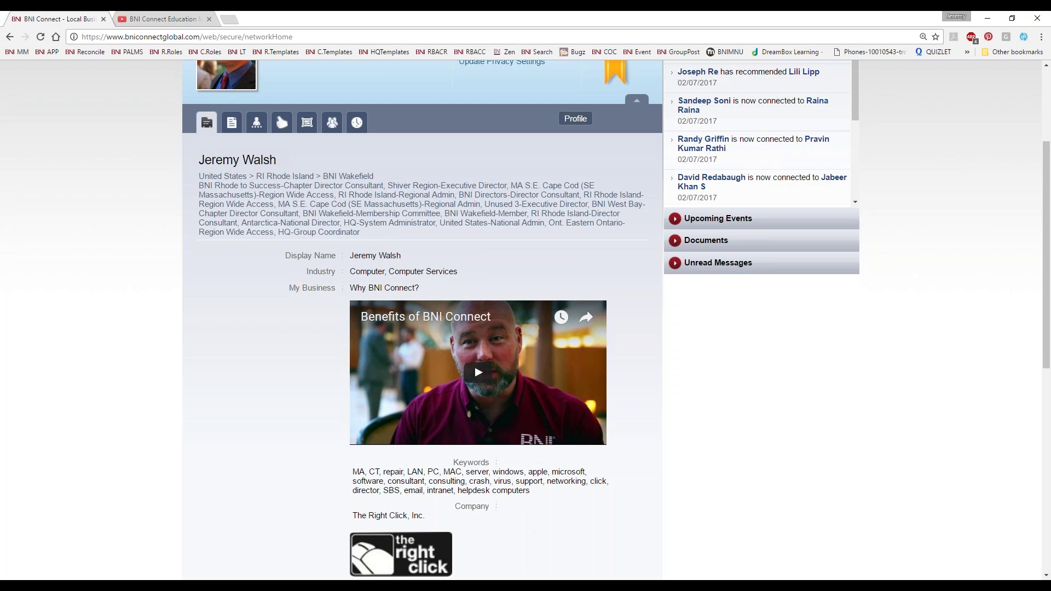
{"action": "key", "text": "ctrl+Tab"}
{"action": "scroll", "coordinate": [610, 325], "scroll_direction": "down", "scroll_amount": 2}
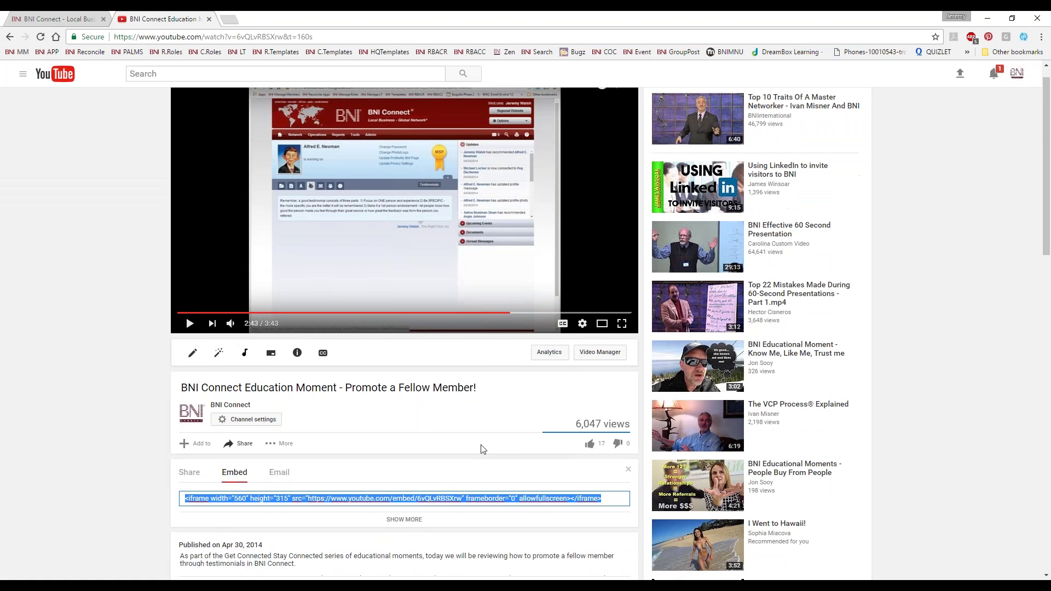
{"action": "scroll", "coordinate": [594, 181], "scroll_direction": "up", "scroll_amount": 1}
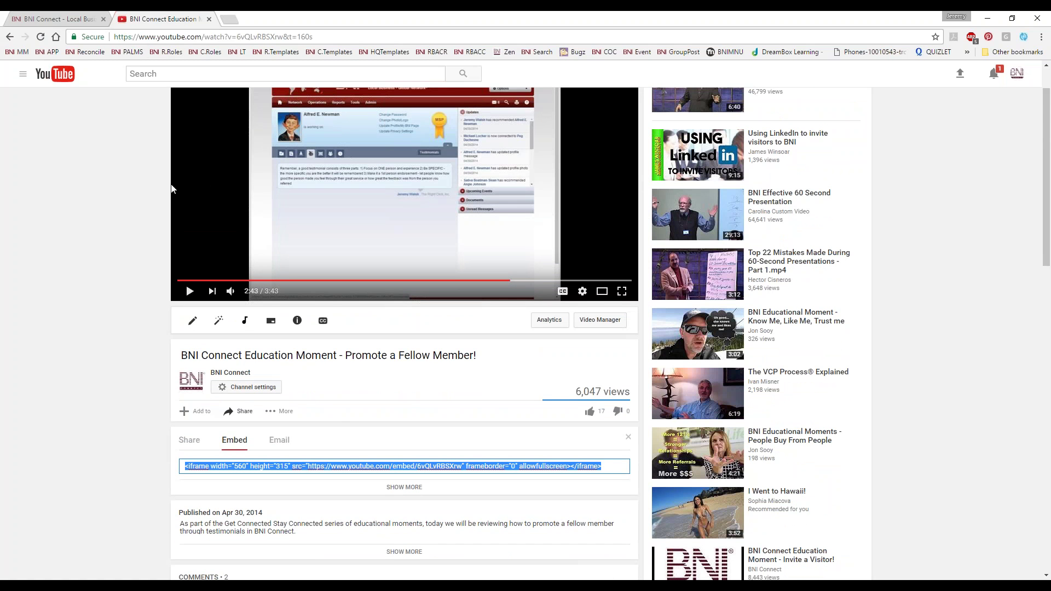
Expand the additional embed options to reveal the preview and video size settings
{"action": "scroll", "coordinate": [323, 405], "scroll_direction": "down", "scroll_amount": 4}
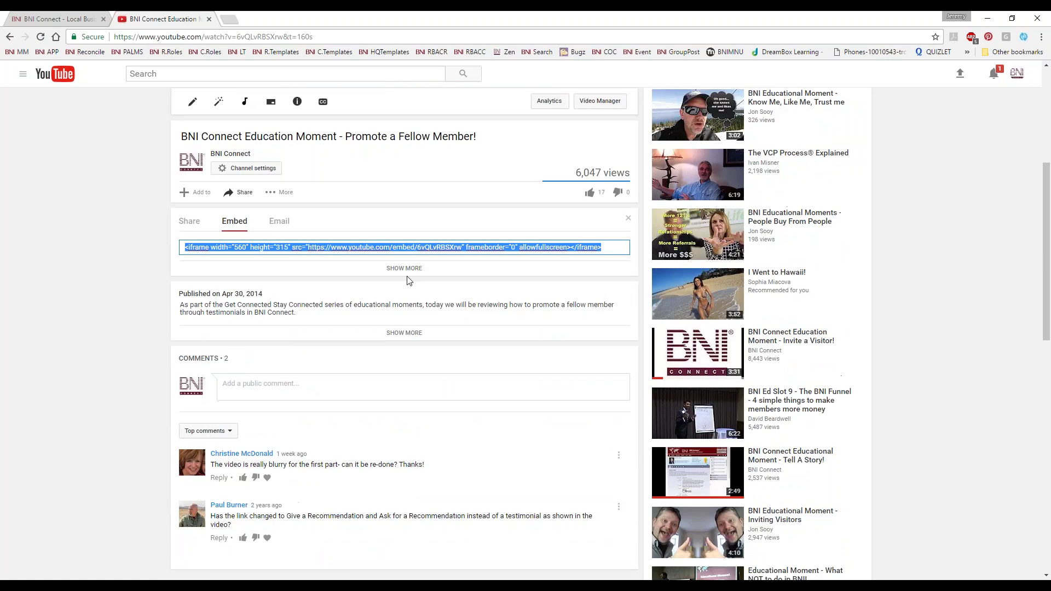
{"action": "left_click", "coordinate": [405, 269]}
{"action": "scroll", "coordinate": [405, 273], "scroll_direction": "down", "scroll_amount": 3}
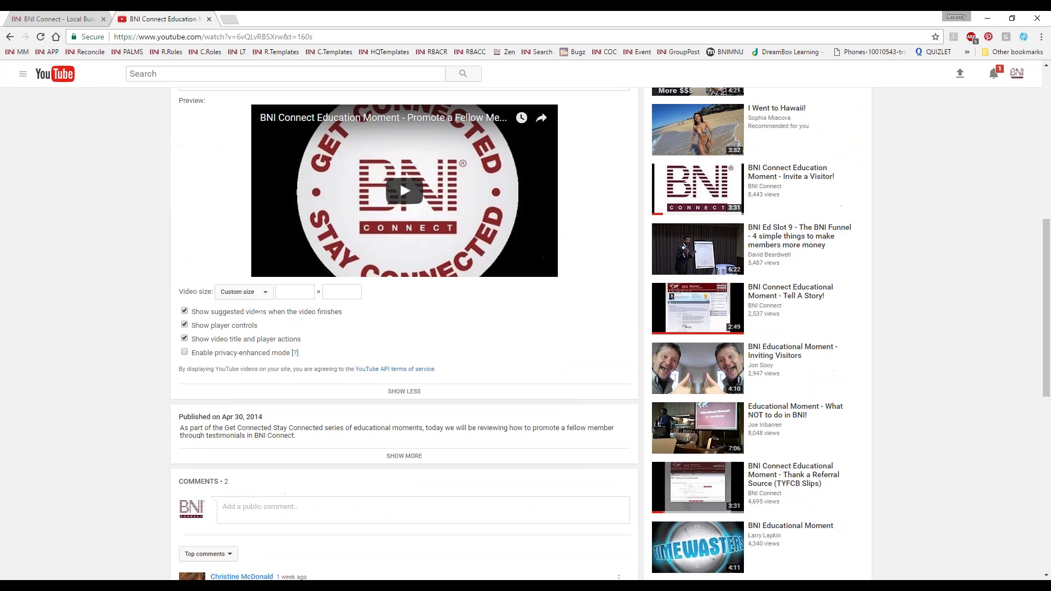
Set the custom embed video width to 375 and select the entire iframe embed code
{"action": "left_click", "coordinate": [294, 291]}
{"action": "scroll", "coordinate": [493, 410], "scroll_direction": "up", "scroll_amount": 4}
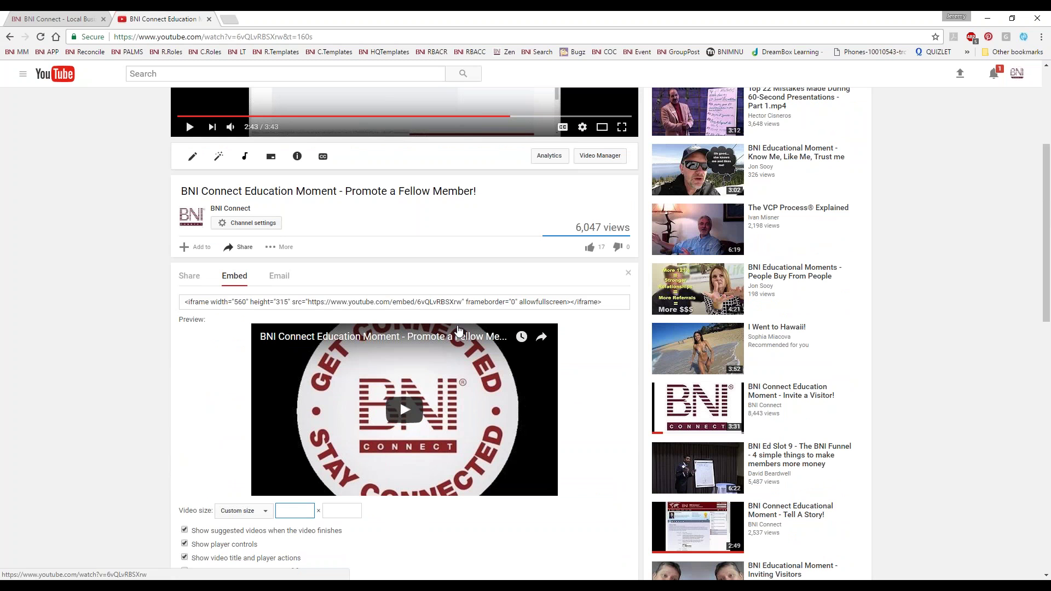
{"action": "scroll", "coordinate": [423, 524], "scroll_direction": "down", "scroll_amount": 2}
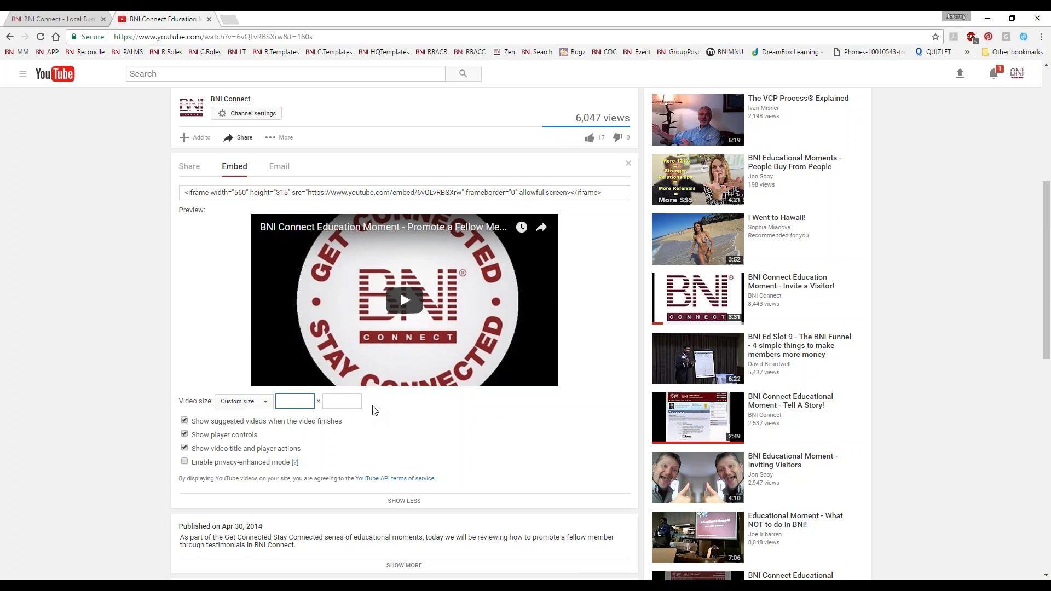
{"action": "type", "text": "378"}
{"action": "key", "text": "BackSpace"}
{"action": "type", "text": "5"}
{"action": "key", "text": "Tab"}
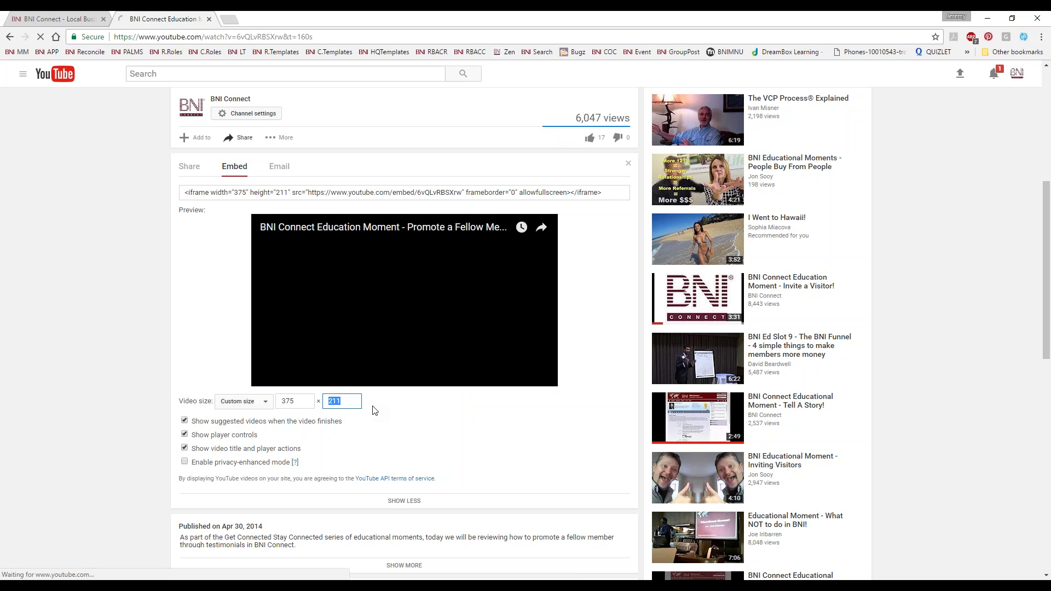
{"action": "left_click_drag", "start_coordinate": [227, 193], "coordinate": [292, 194]}
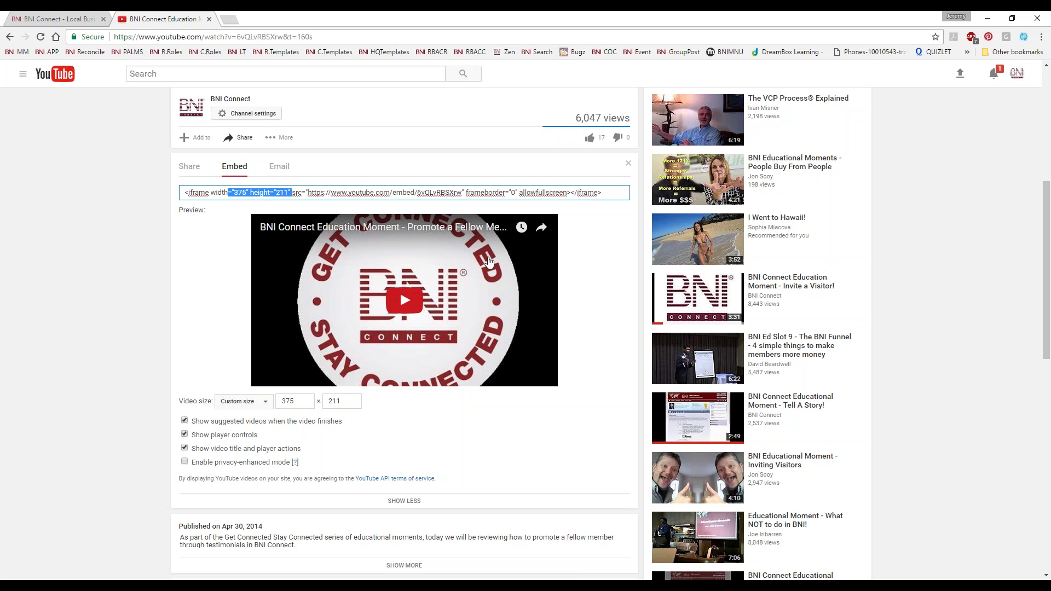
{"action": "left_click_drag", "start_coordinate": [613, 193], "coordinate": [27, 209]}
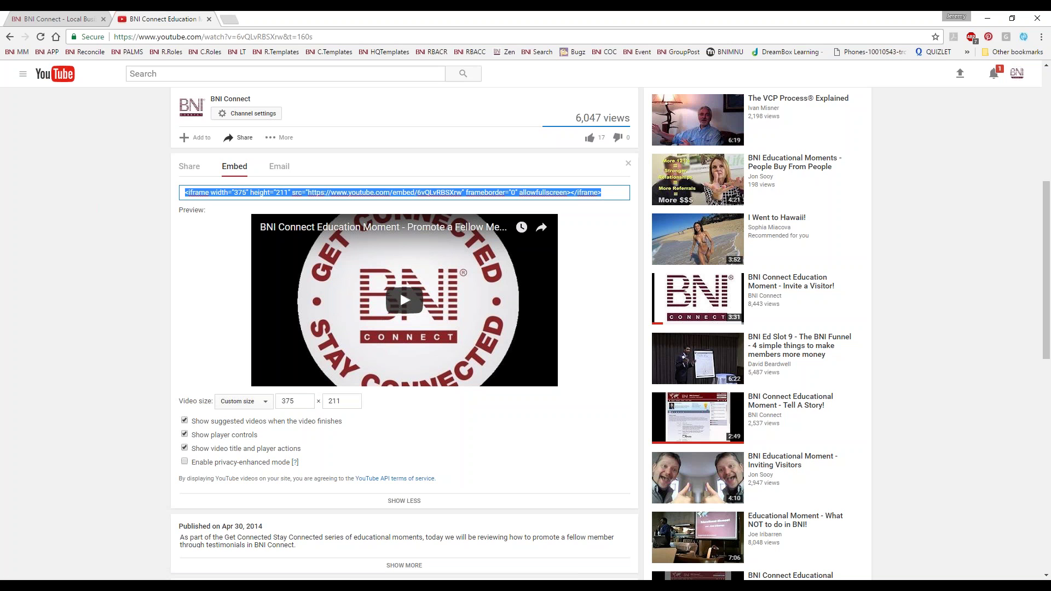
Switch back to BNI Connect and open the Update Profile/My BNI Page form at its My Business field
{"action": "left_click", "coordinate": [69, 22]}
{"action": "scroll", "coordinate": [274, 275], "scroll_direction": "up", "scroll_amount": 3}
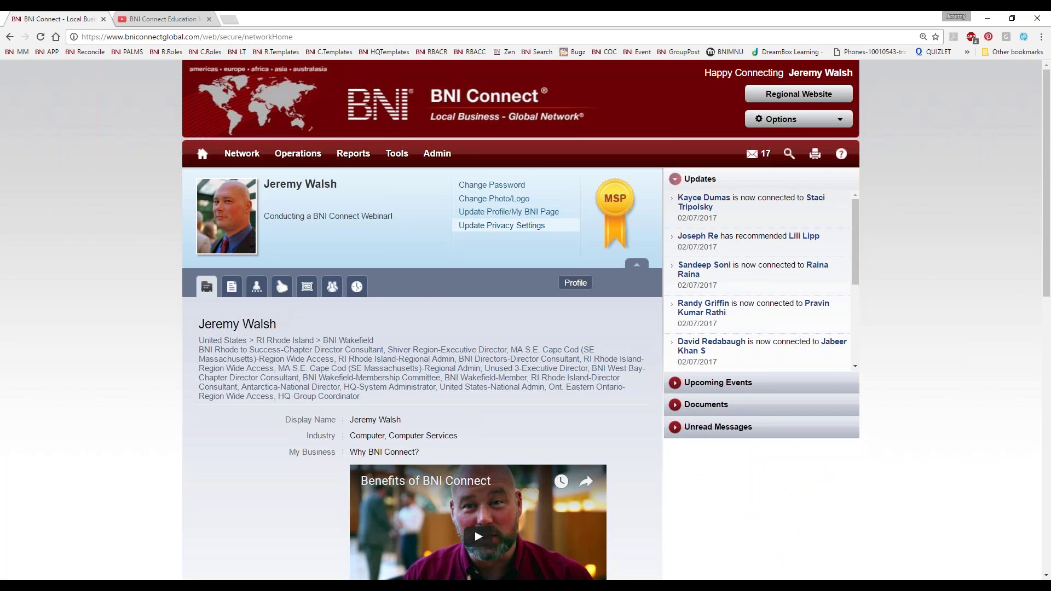
{"action": "left_click", "coordinate": [509, 212]}
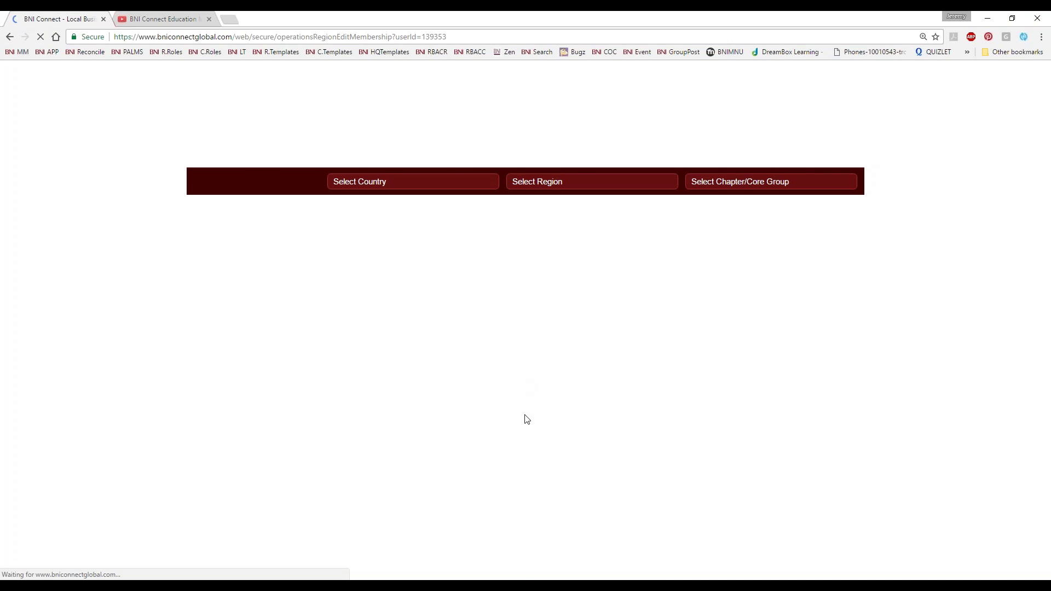
{"action": "scroll", "coordinate": [526, 419], "scroll_direction": "down", "scroll_amount": 5}
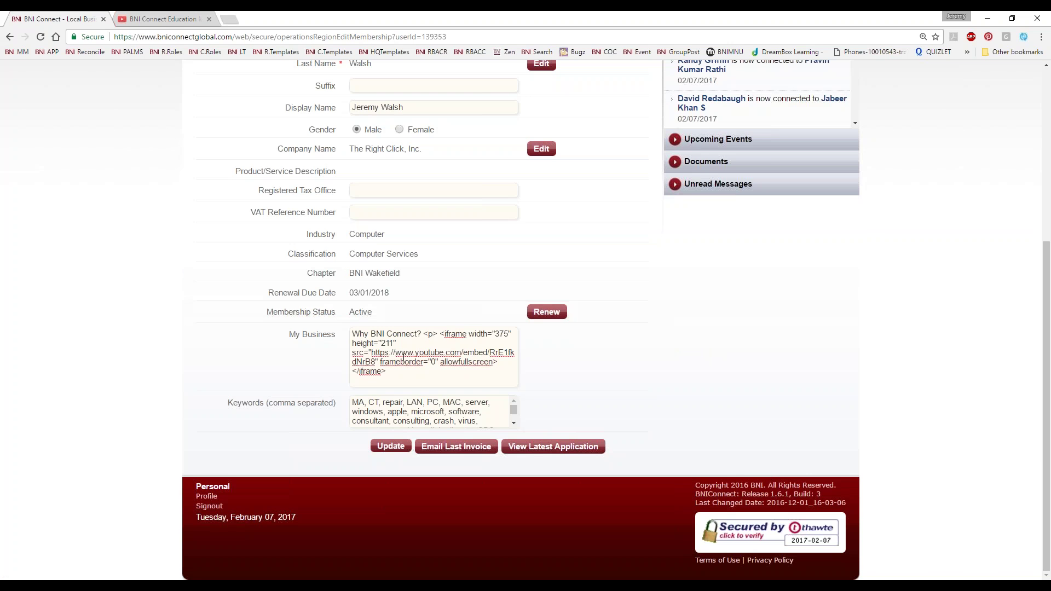
Examine the My Business text, highlighting the introductory question and the complete iframe embed code
{"action": "left_click_drag", "start_coordinate": [424, 334], "coordinate": [323, 334]}
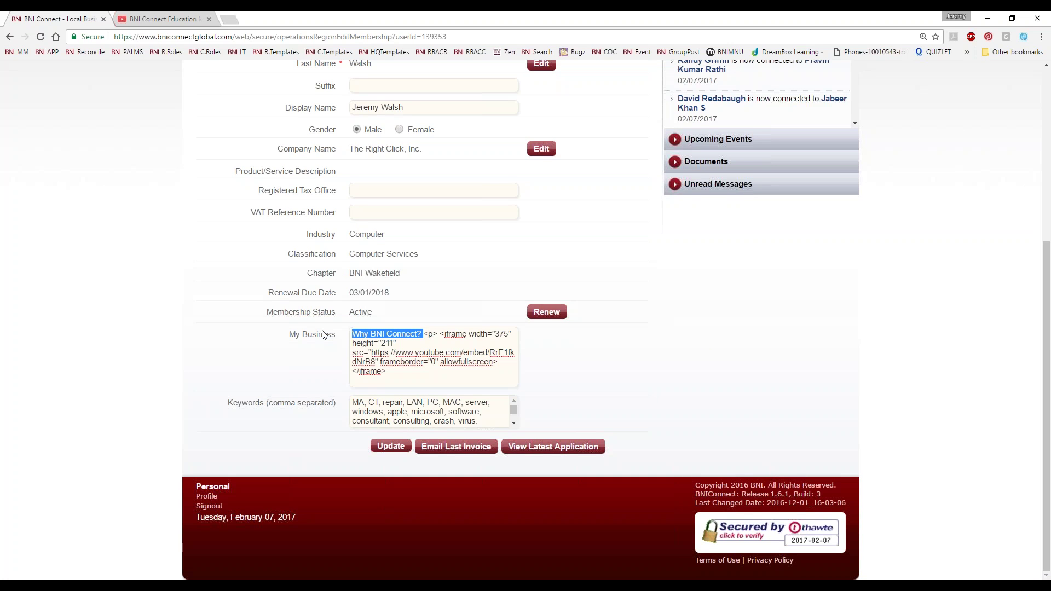
{"action": "left_click_drag", "start_coordinate": [440, 333], "coordinate": [398, 343]}
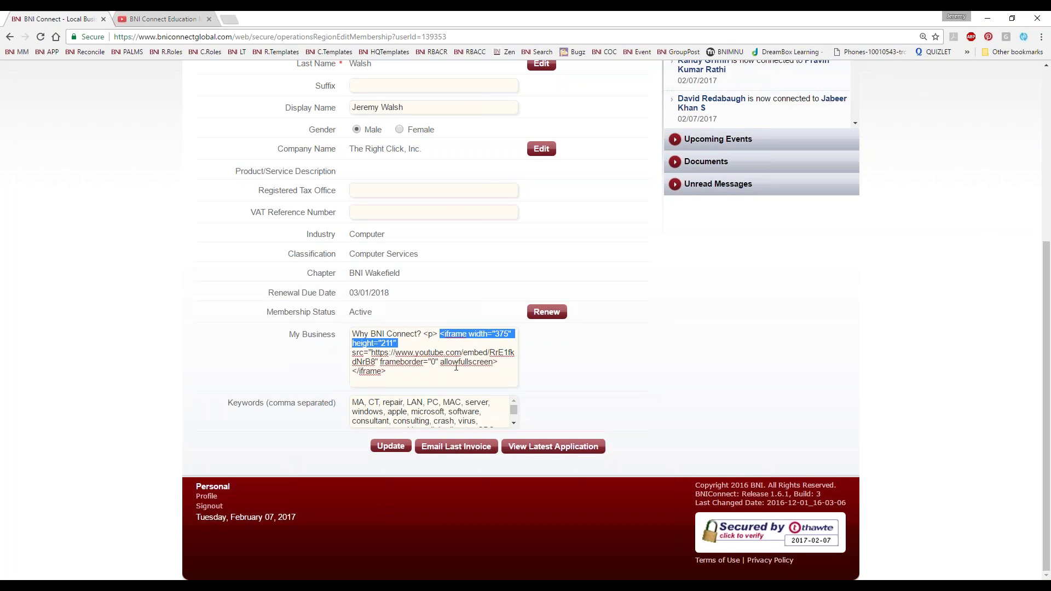
{"action": "left_click_drag", "start_coordinate": [456, 367], "coordinate": [410, 371]}
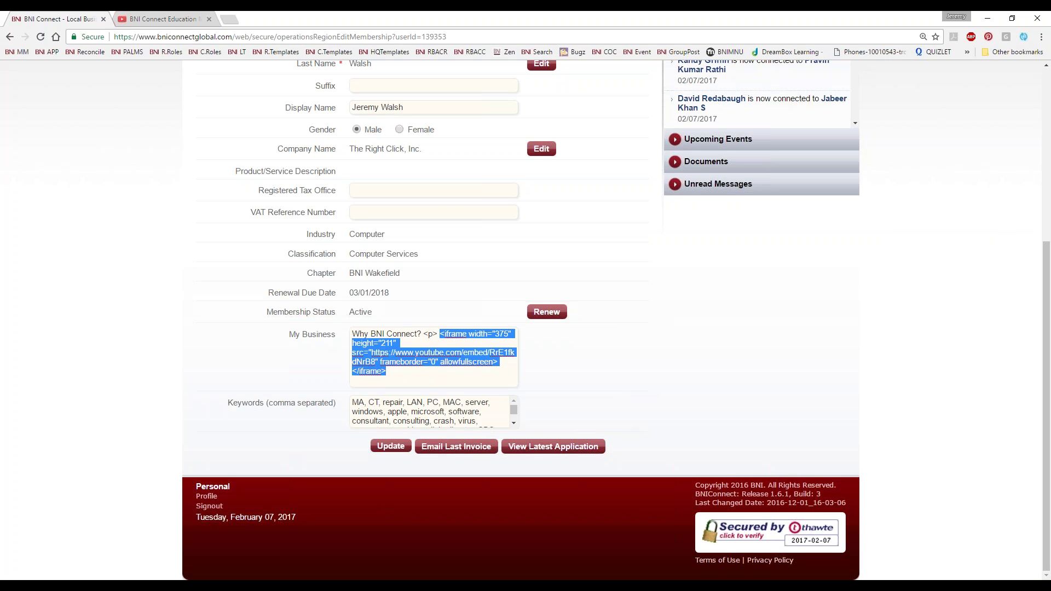
{"action": "left_click", "coordinate": [146, 264]}
{"action": "scroll", "coordinate": [125, 331], "scroll_direction": "up", "scroll_amount": 5}
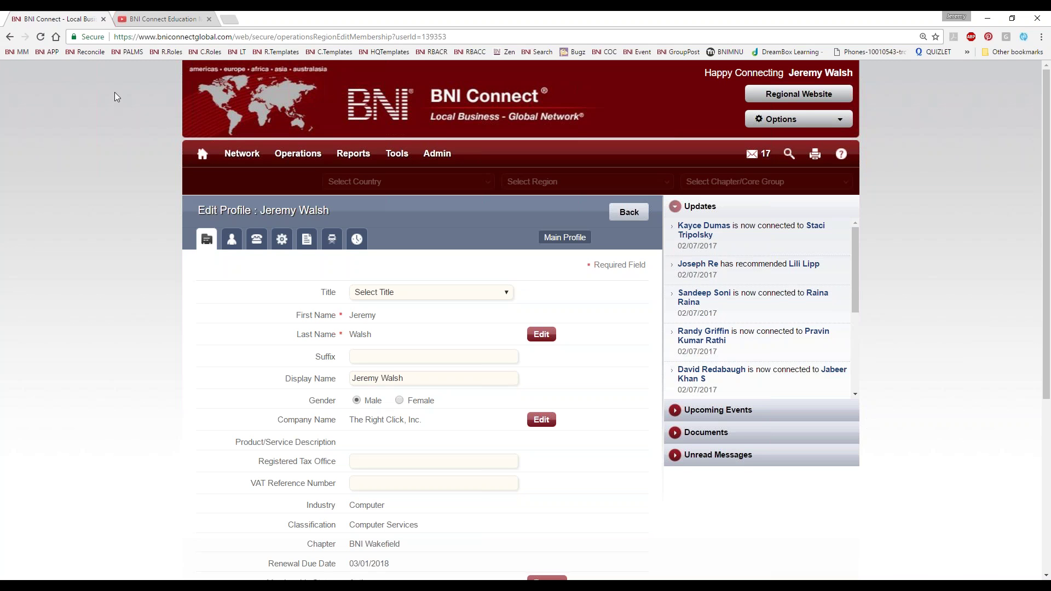
From the home page, submit a CEU slip with quantity 1 for 5 Podcasts / BNI Webinar
{"action": "left_click", "coordinate": [197, 155]}
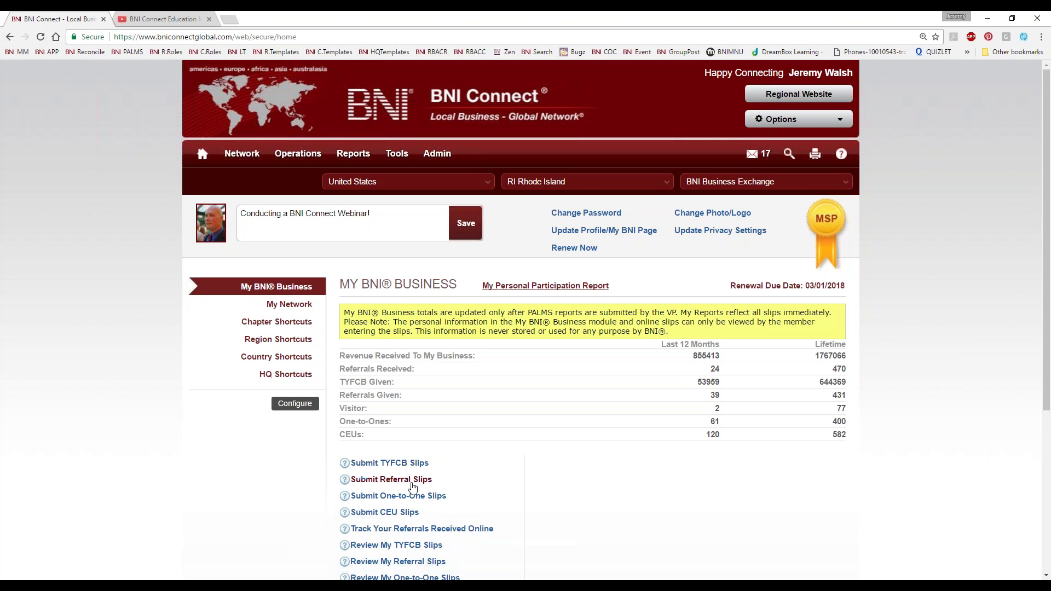
{"action": "left_click", "coordinate": [384, 511]}
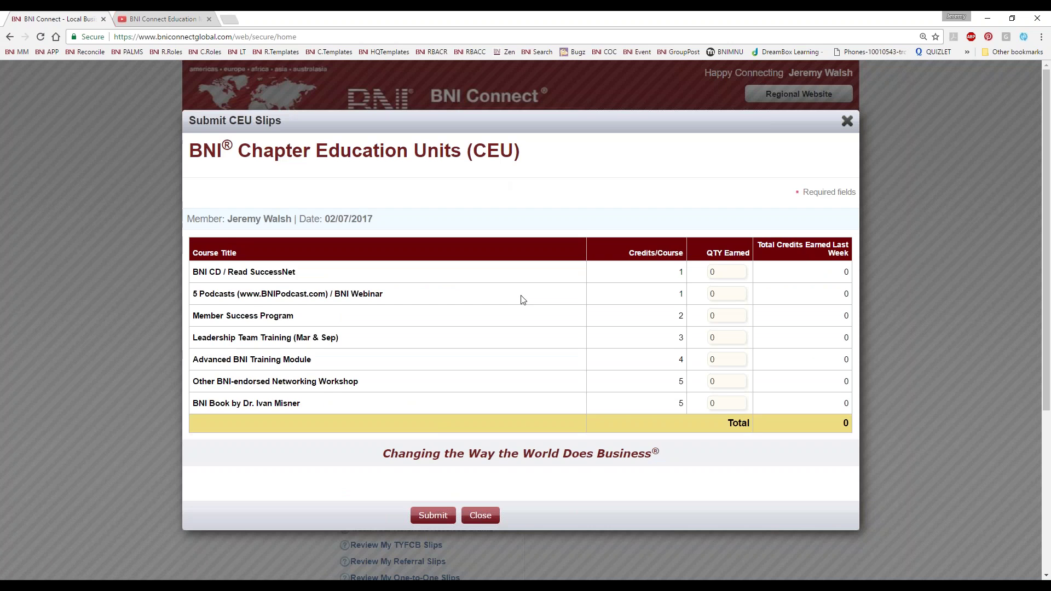
{"action": "double_click", "coordinate": [711, 294]}
{"action": "type", "text": "1"}
{"action": "left_click_drag", "start_coordinate": [385, 296], "coordinate": [332, 296]}
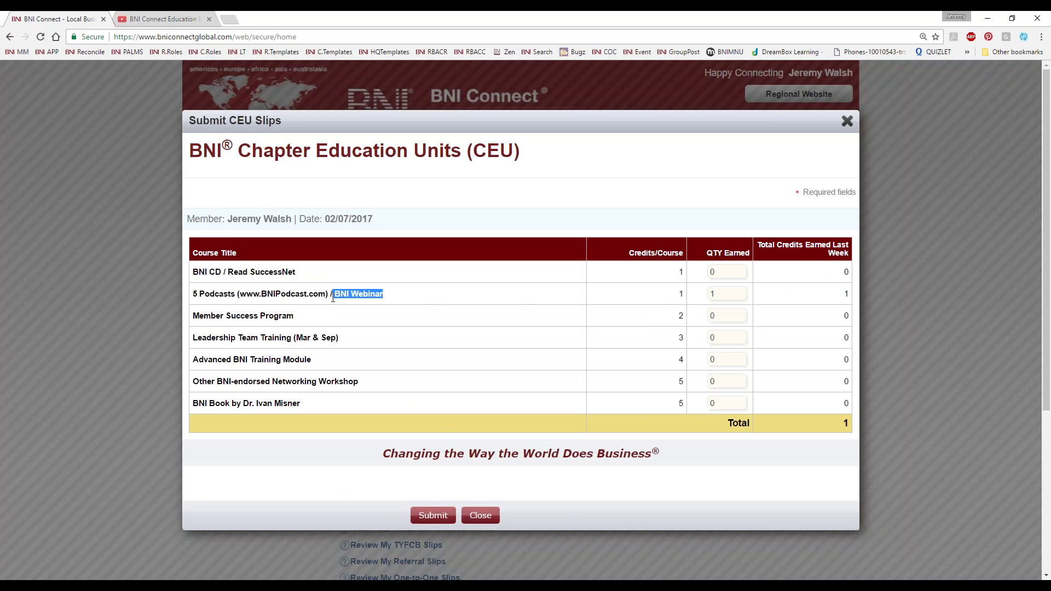
{"action": "left_click", "coordinate": [441, 510]}
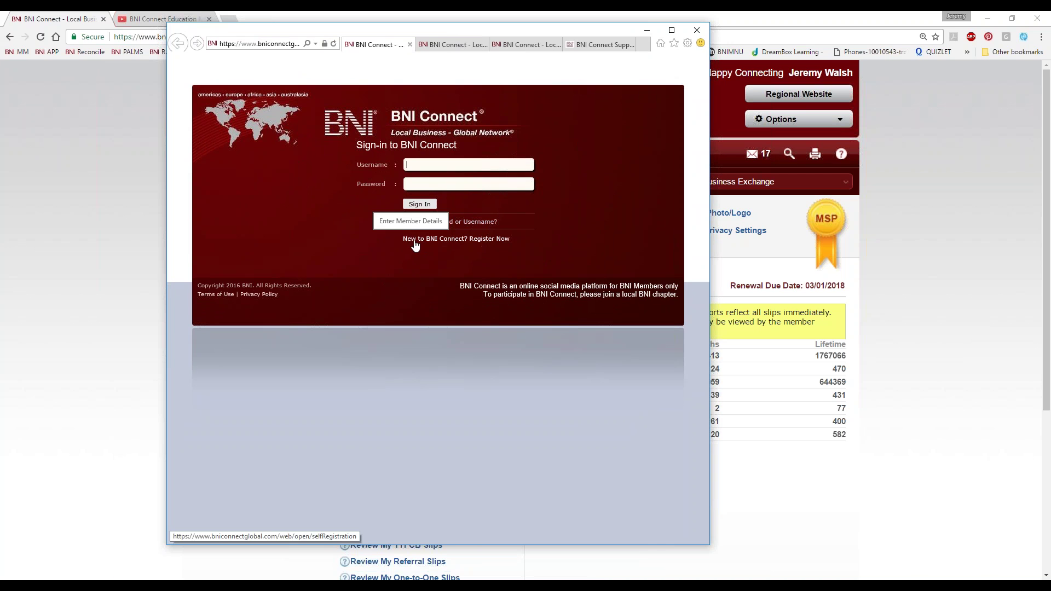
In the signed-out browser window, open the new-member registration form and activate its email field
{"action": "left_click", "coordinate": [447, 241]}
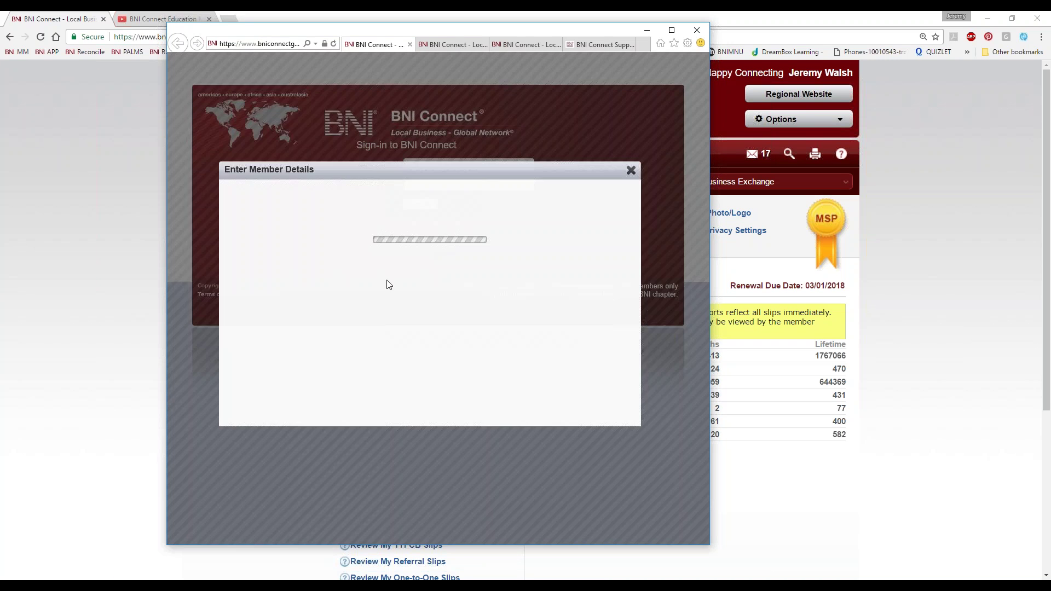
{"action": "left_click", "coordinate": [431, 207]}
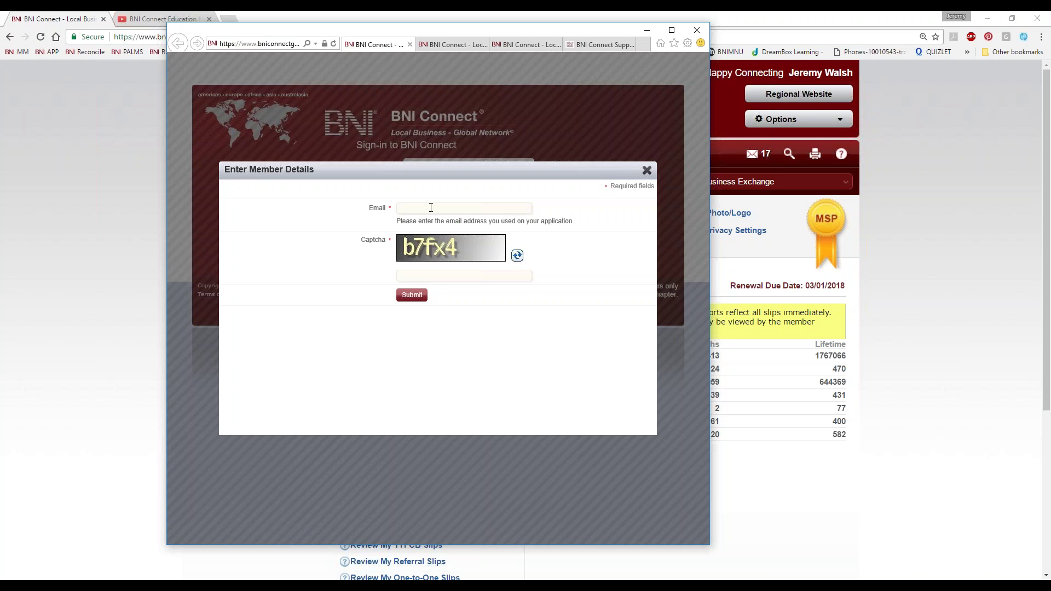